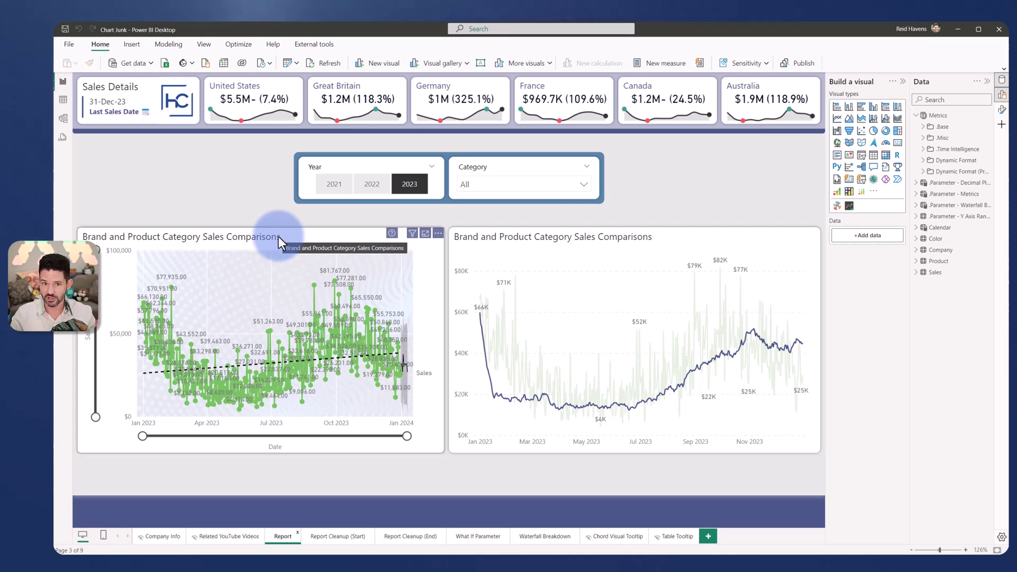
Step: Inspect the clean and cluttered charts on the Report page, then go to the Report Cleanup (Start) page
left_click(609, 237)
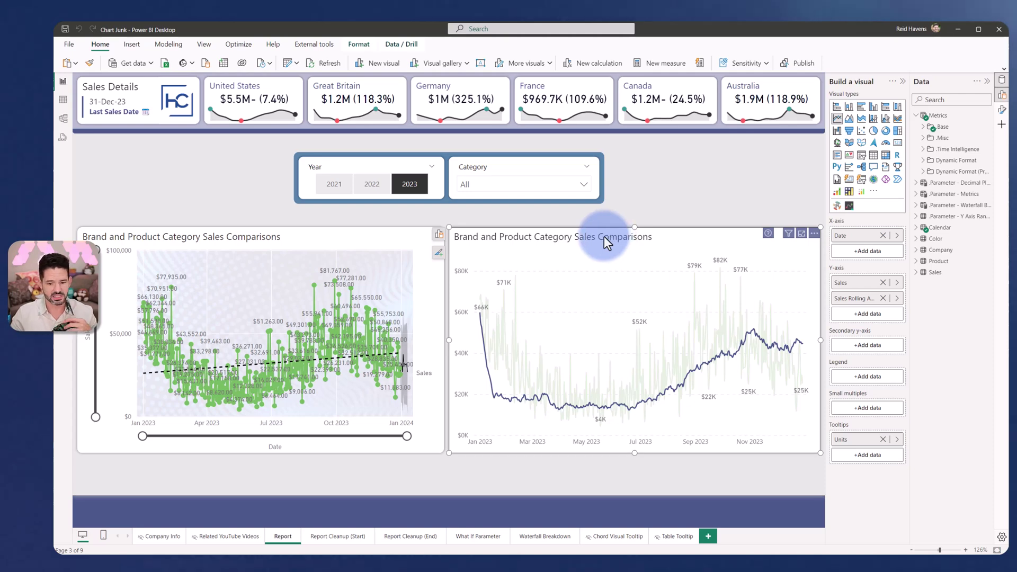
left_click(268, 234)
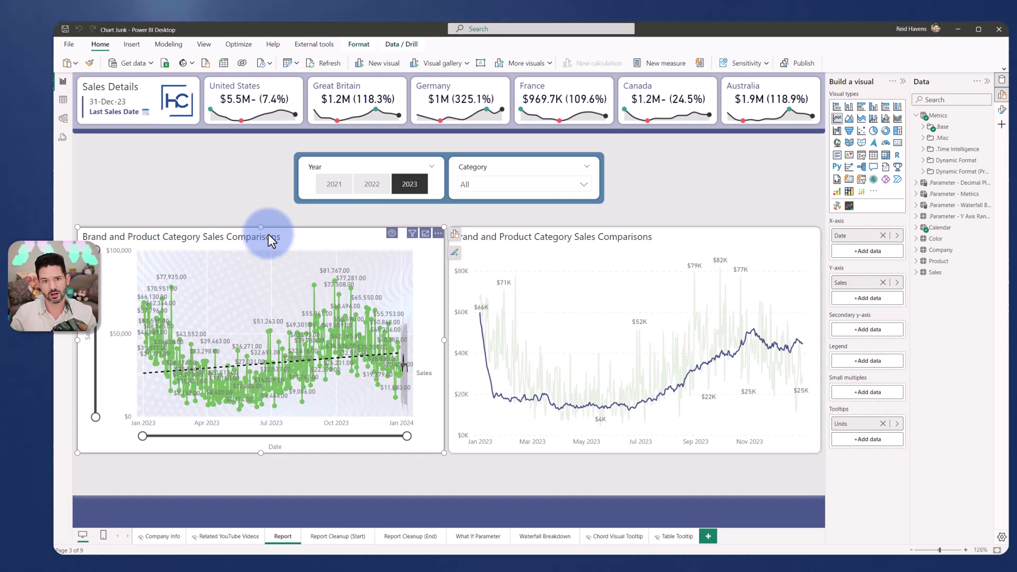
left_click(332, 536)
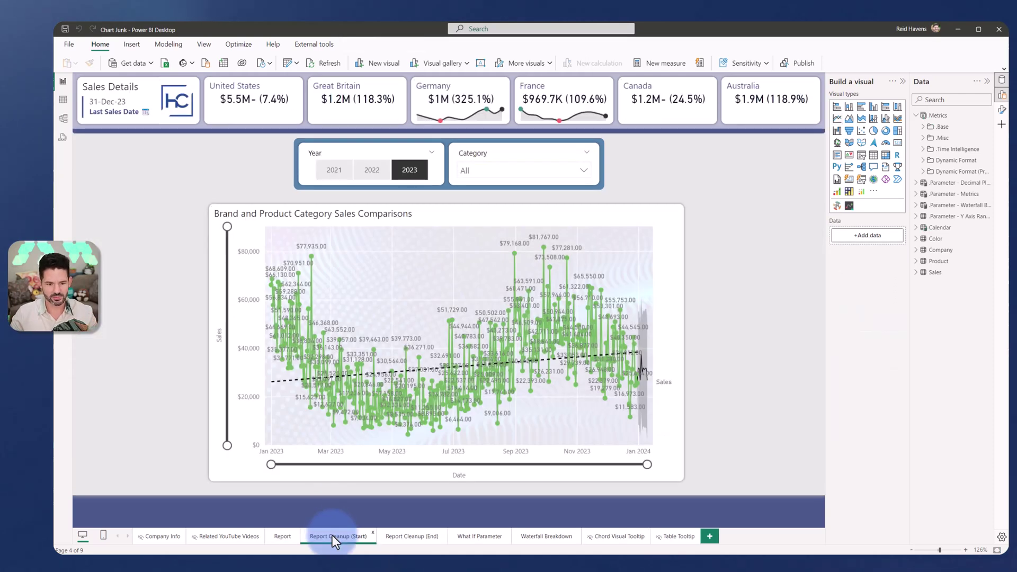
Step: Select the cluttered Sales by Date chart on the Report Cleanup (Start) page
left_click(385, 209)
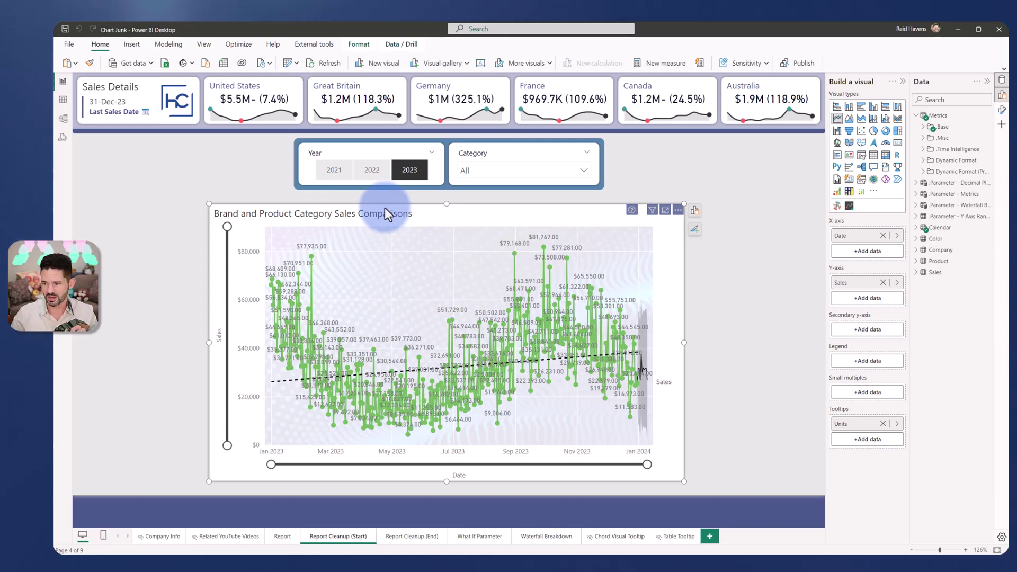
Step: Hide the Build and Data panes and remove the plot area background image
left_click(1002, 109)
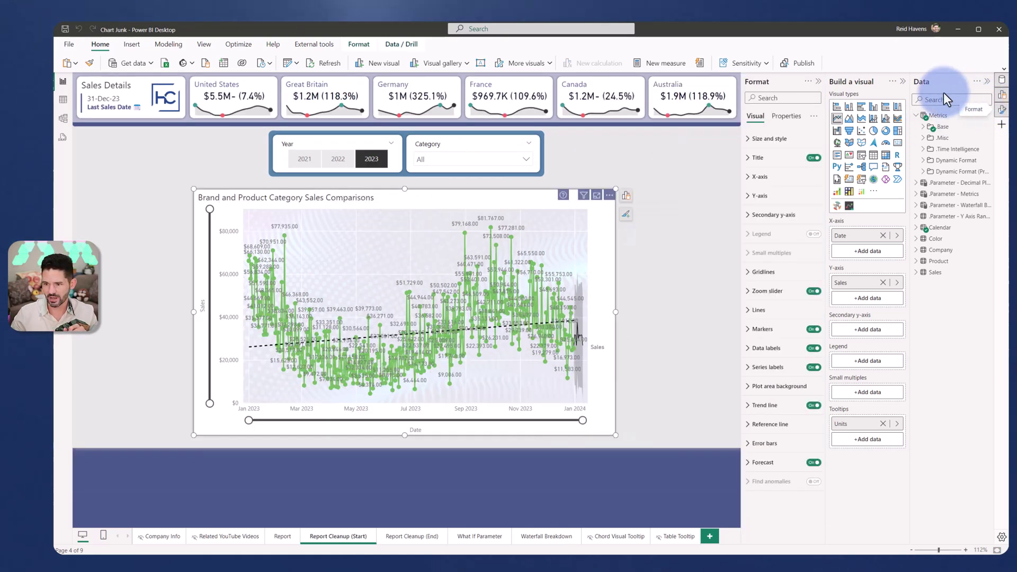
left_click(902, 81)
left_click(986, 81)
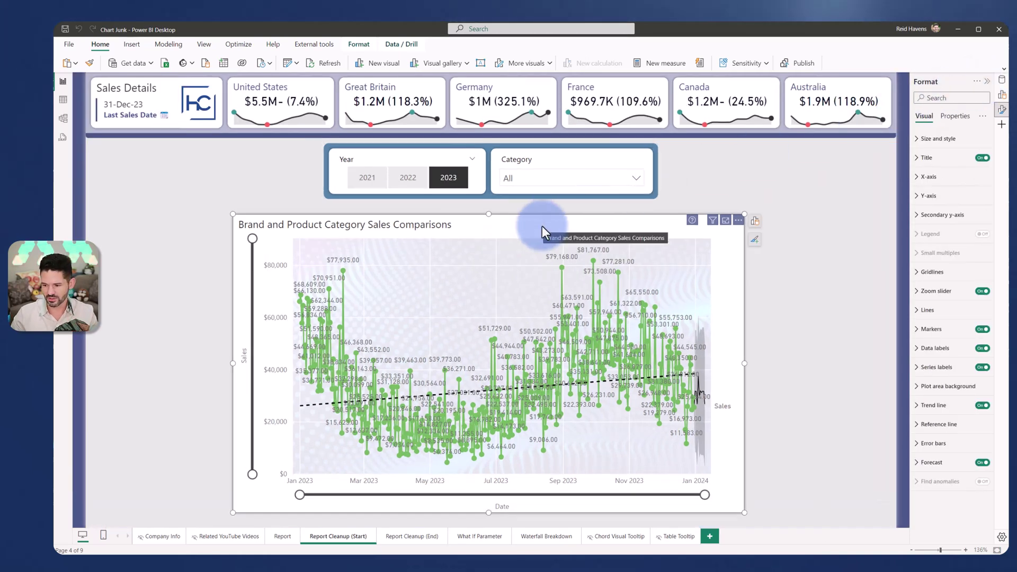
left_click(919, 384)
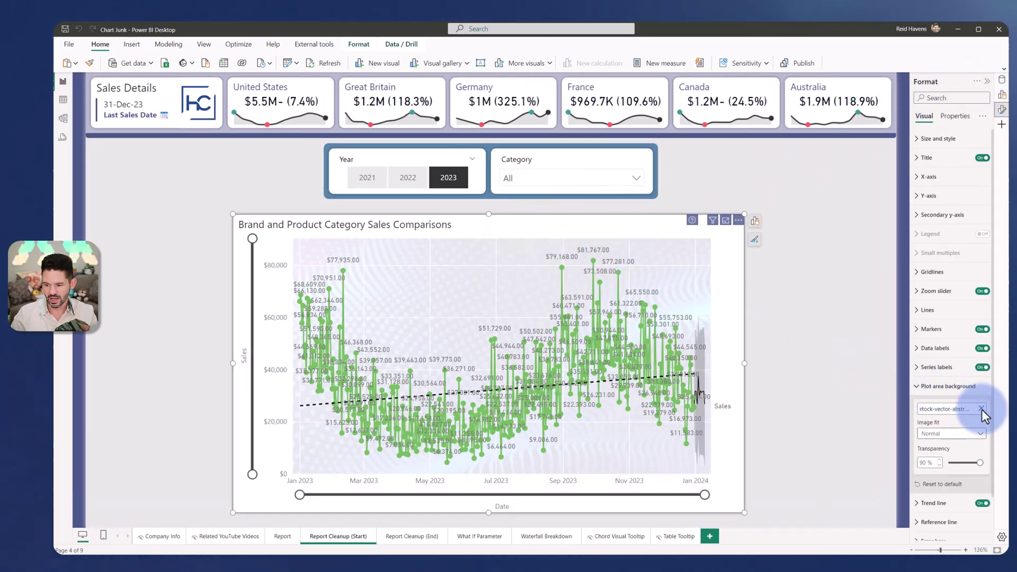
left_click(981, 409)
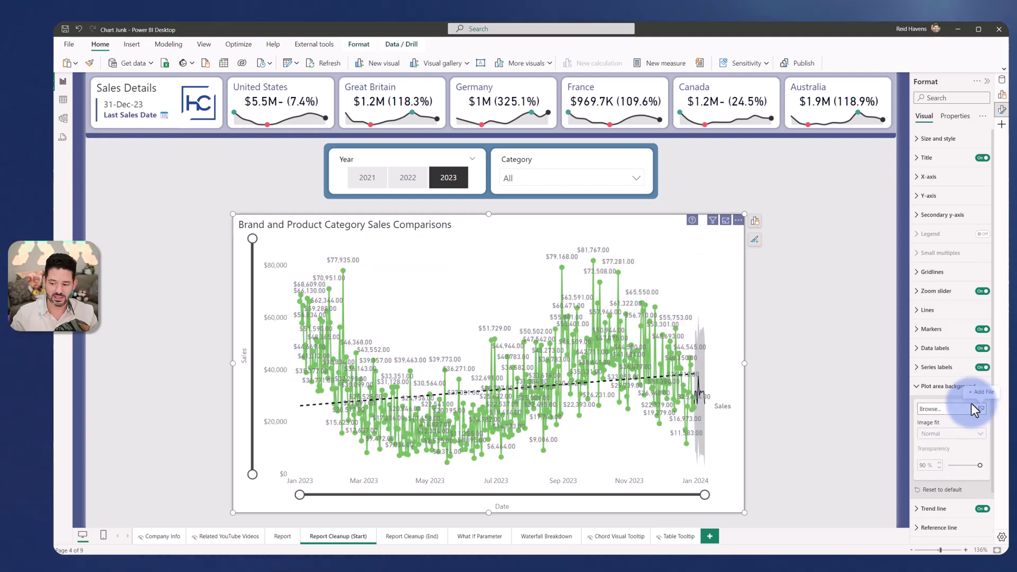
left_click(943, 387)
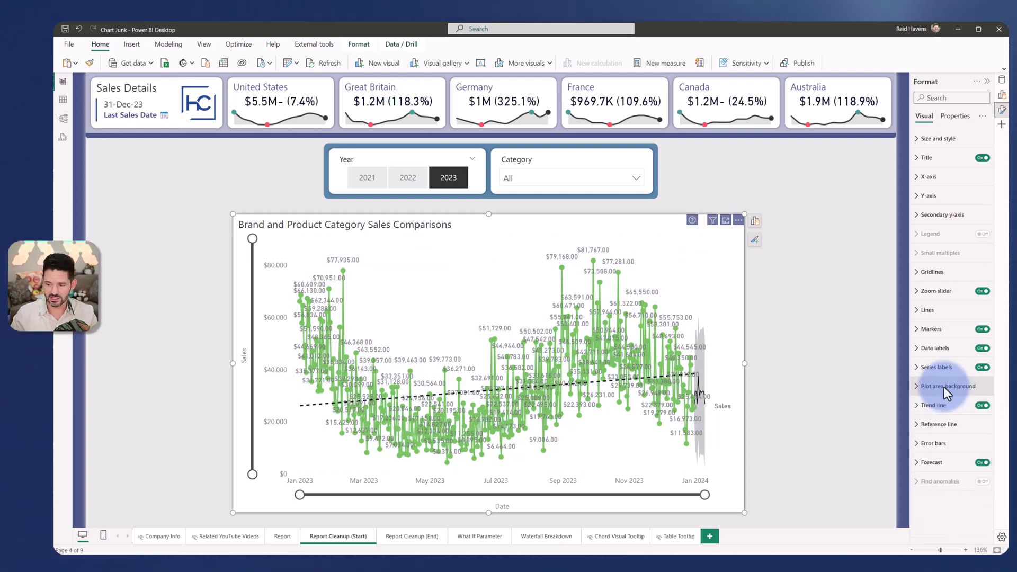
Step: Make both gridline colours light grey and switch the vertical gridlines off
left_click(927, 274)
left_click(930, 342)
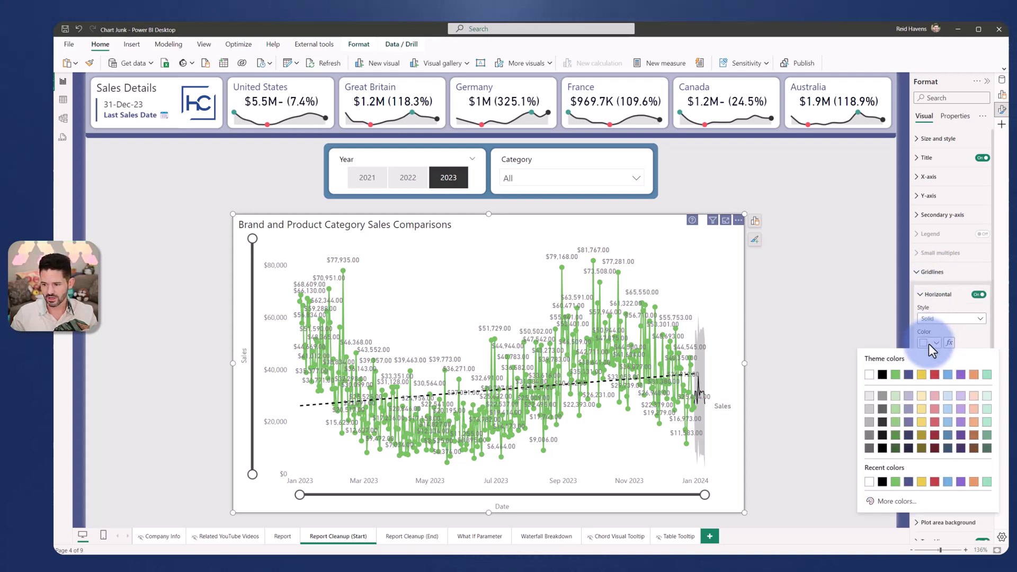
left_click(871, 395)
left_click(919, 295)
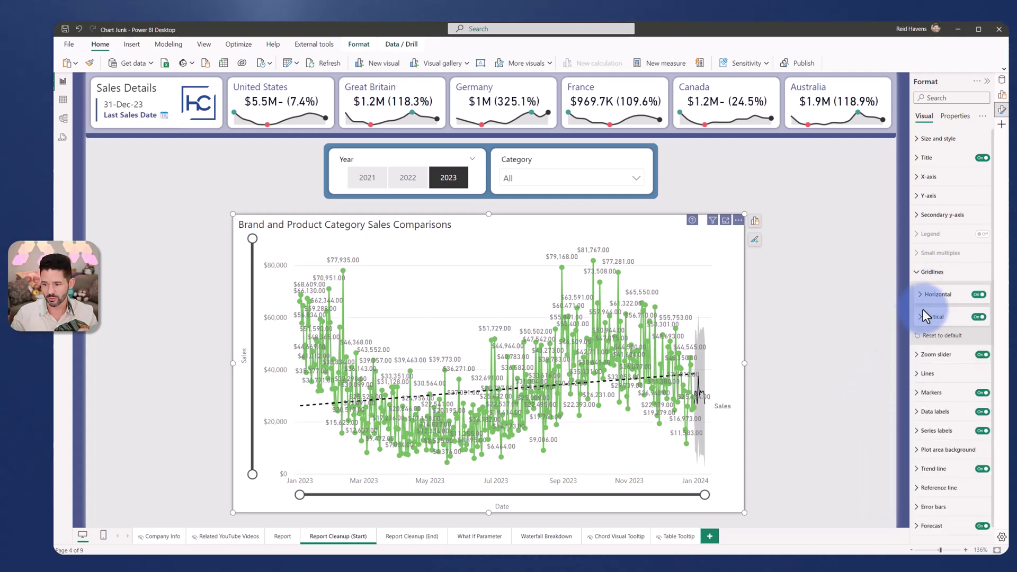
left_click(923, 318)
left_click(932, 366)
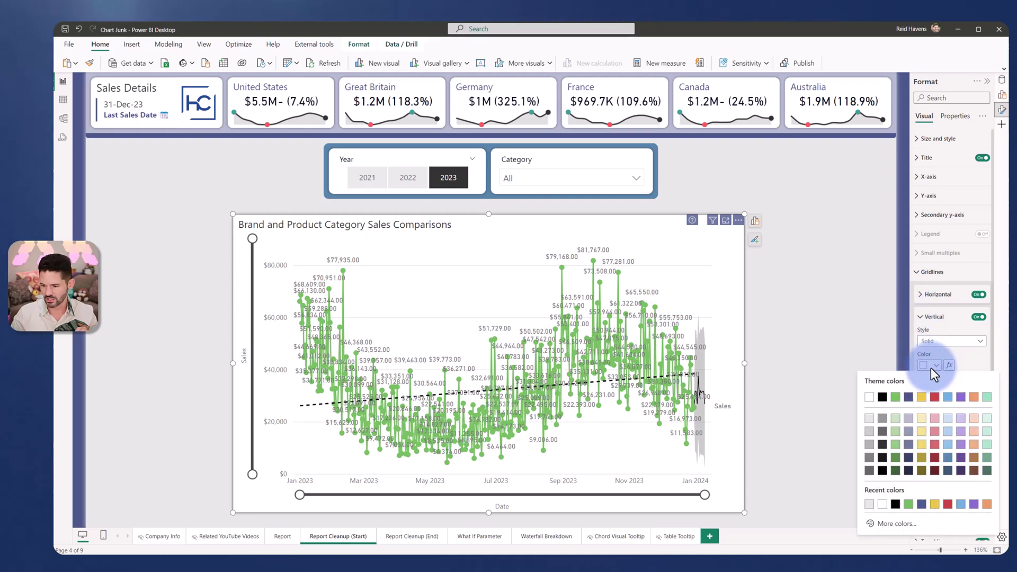
left_click(870, 418)
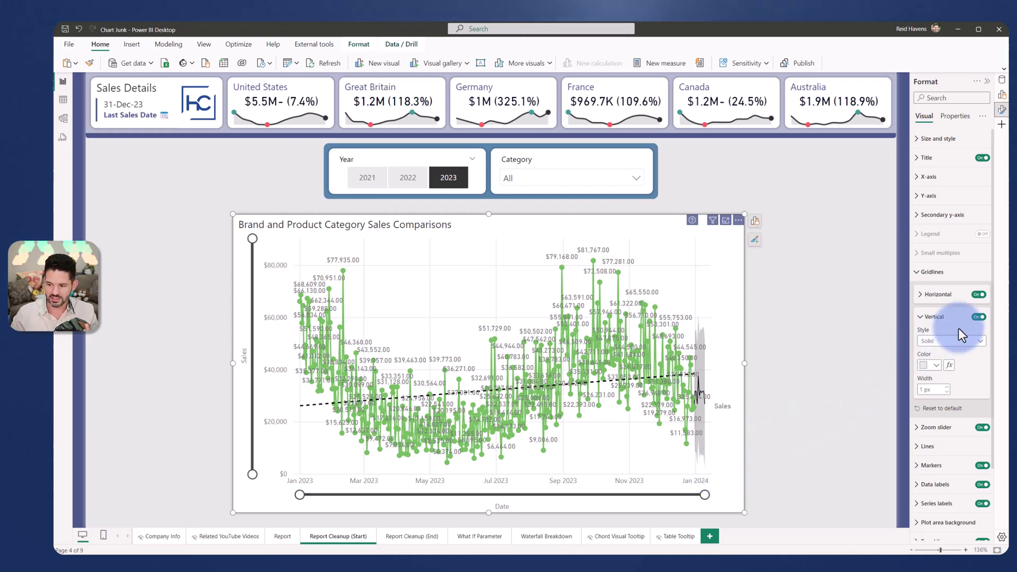
left_click(978, 316)
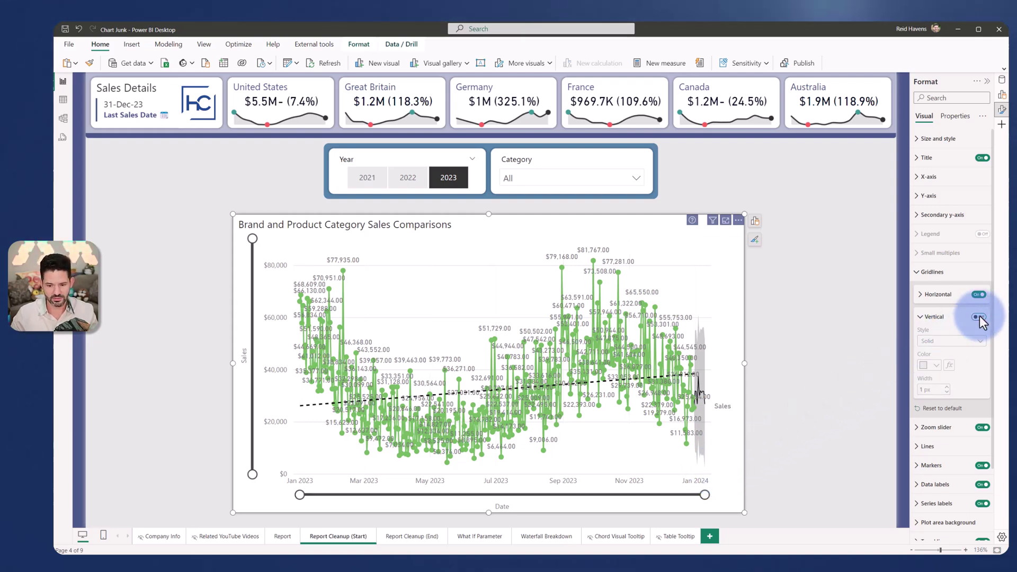
Step: Change the horizontal gridline style from solid to Dashed
left_click(935, 317)
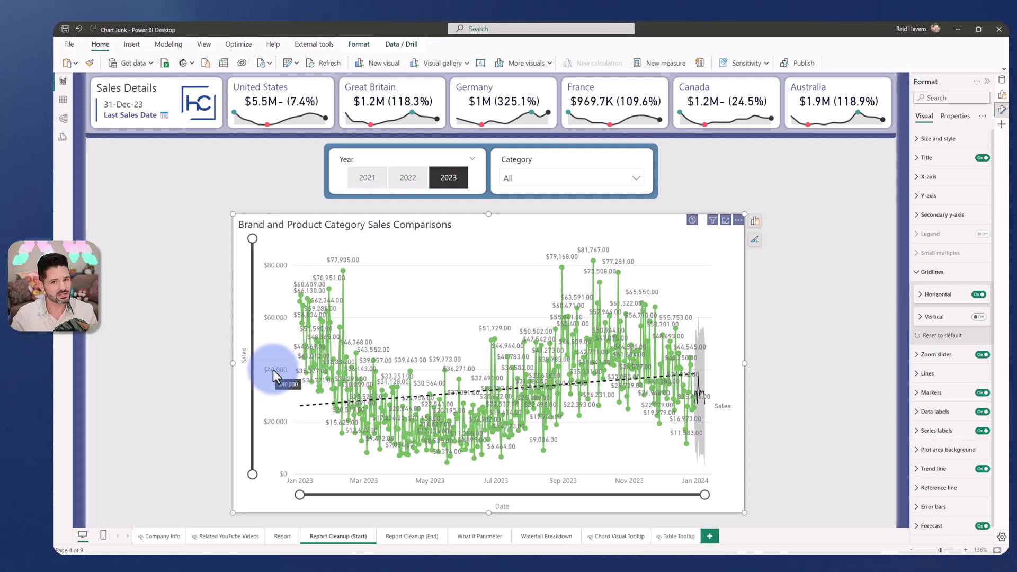
left_click(939, 294)
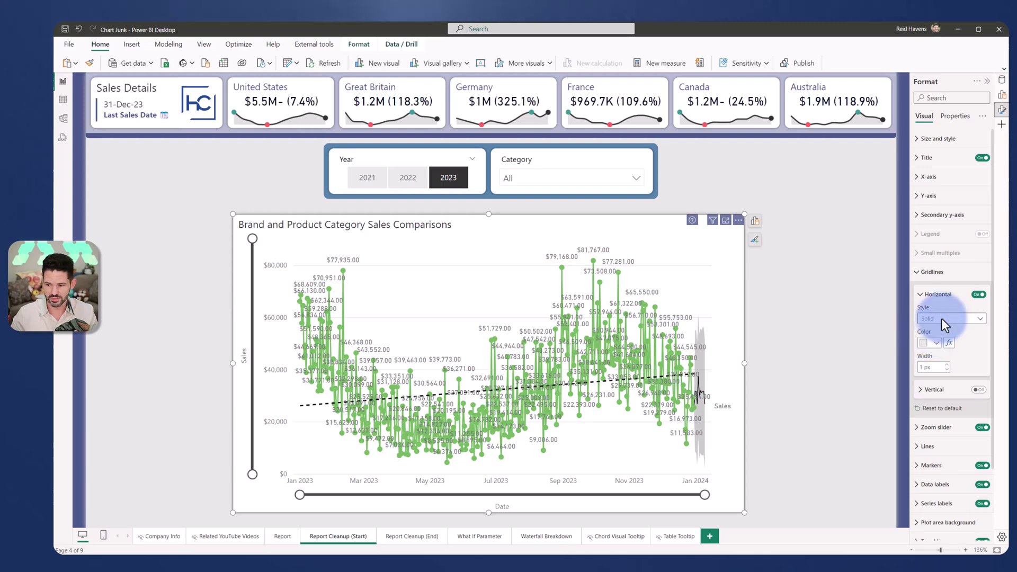
left_click(941, 317)
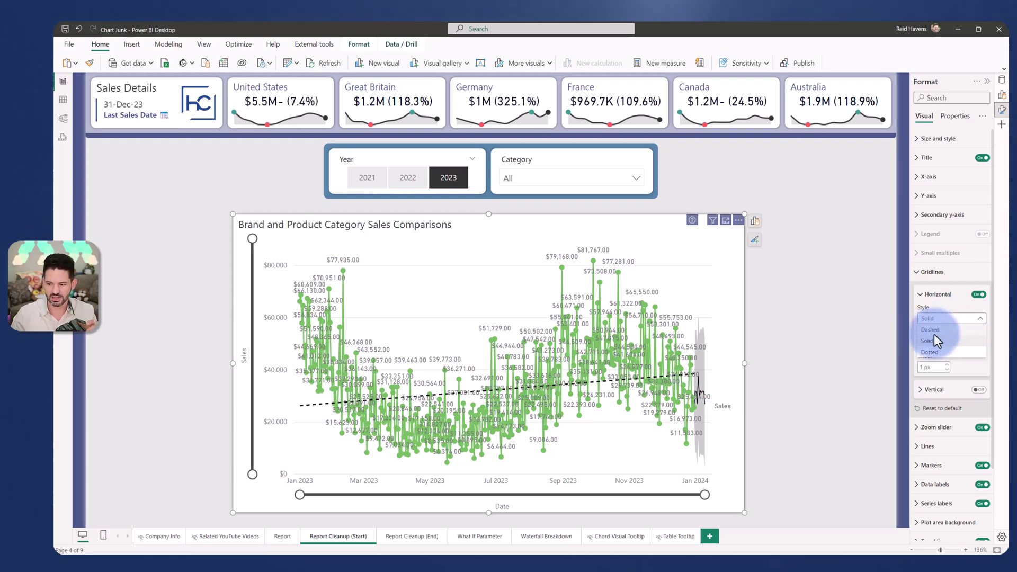
left_click(933, 334)
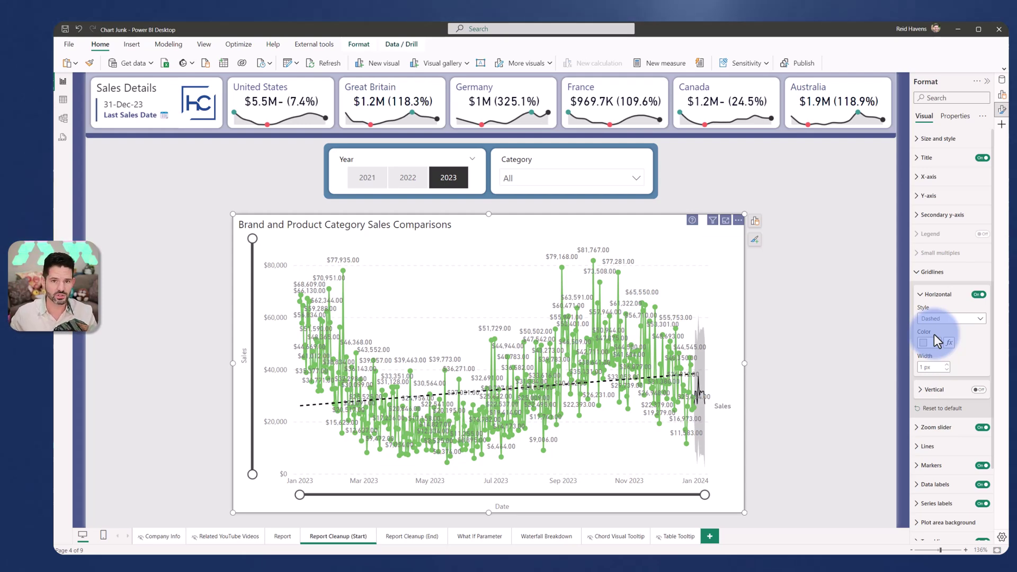
left_click(937, 274)
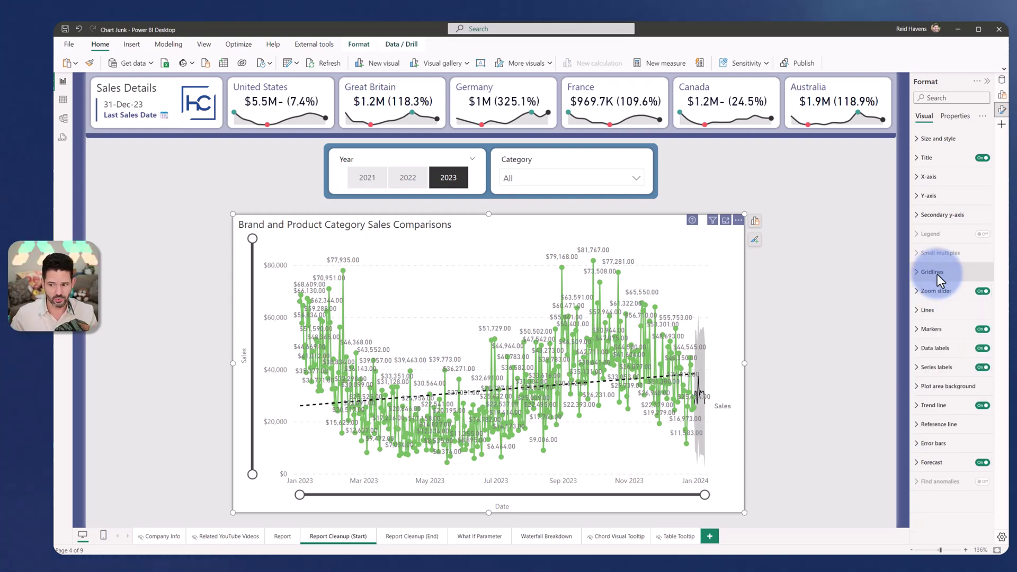
Step: Remove the point markers and draw the Sales line as a smooth 2 px stroke
left_click(982, 329)
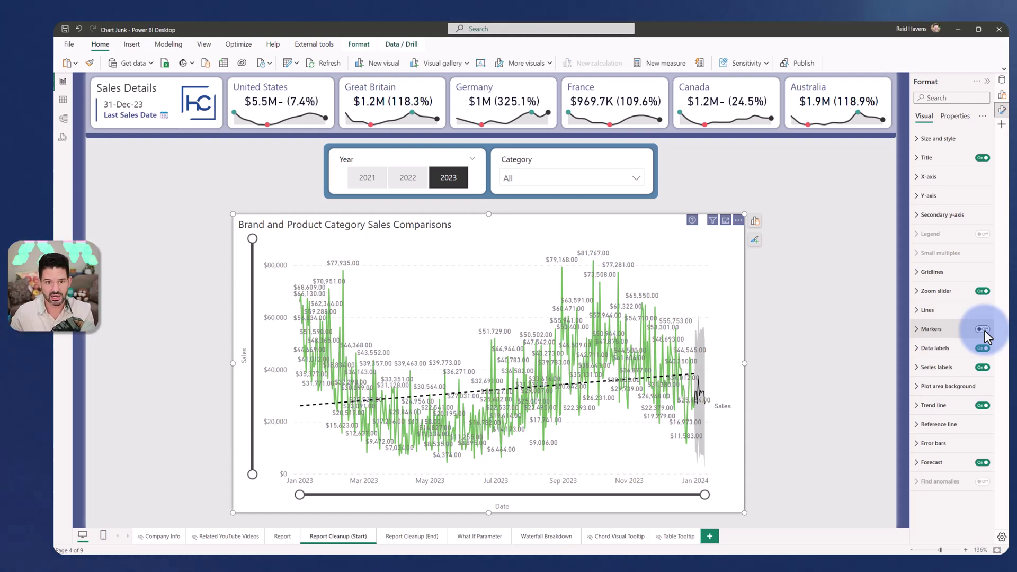
left_click(950, 310)
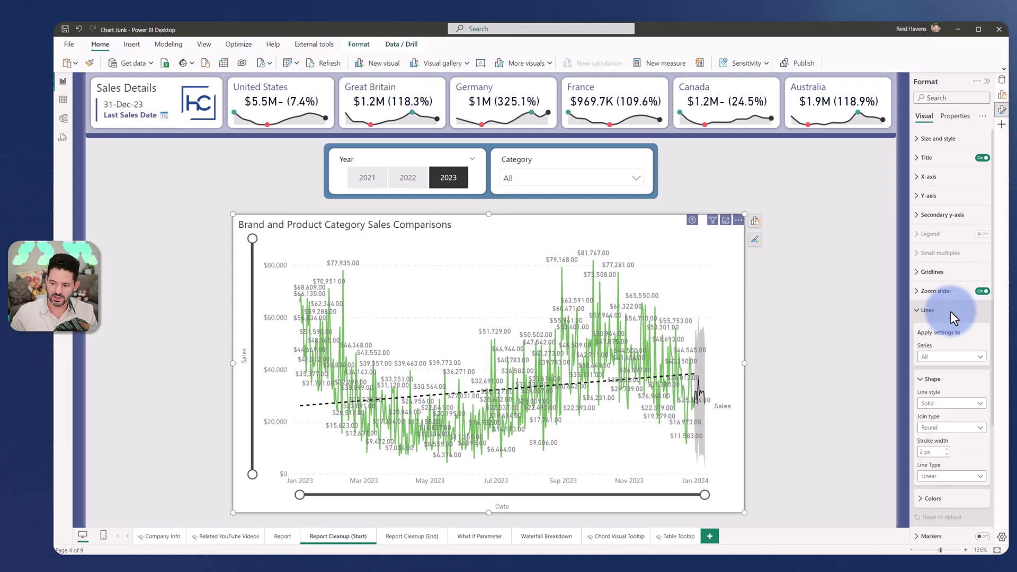
left_click(936, 479)
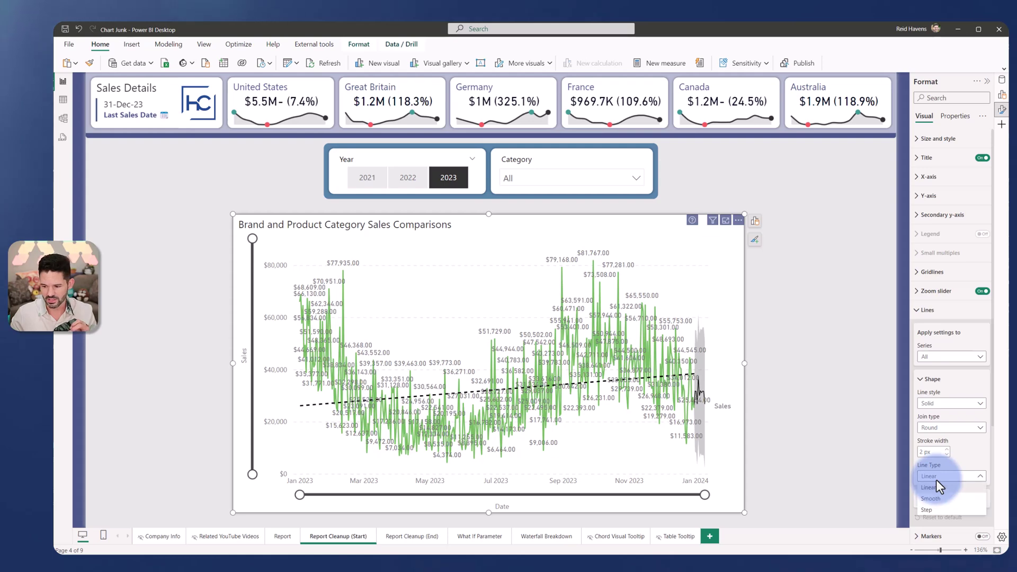
left_click(932, 500)
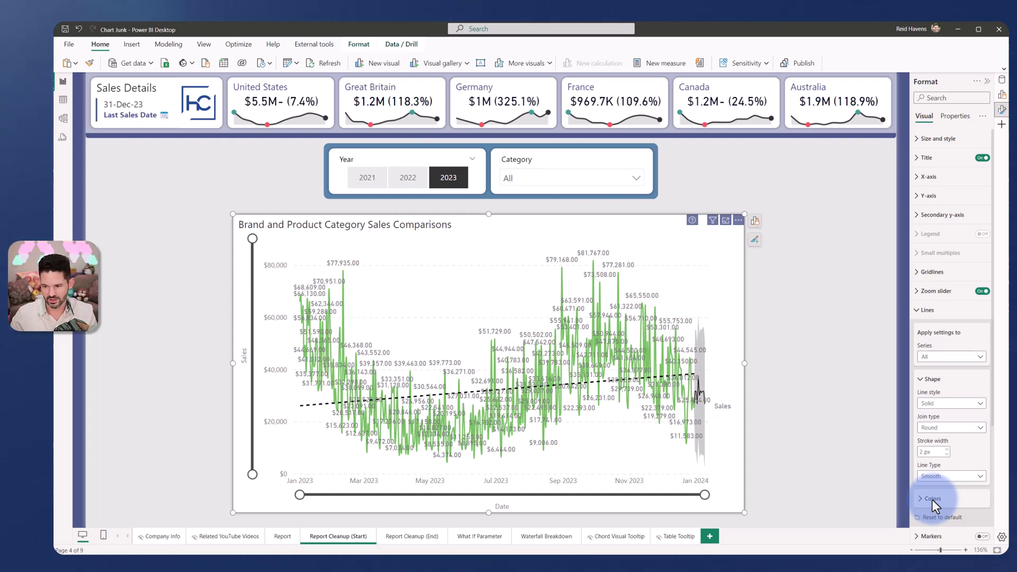
left_click(943, 311)
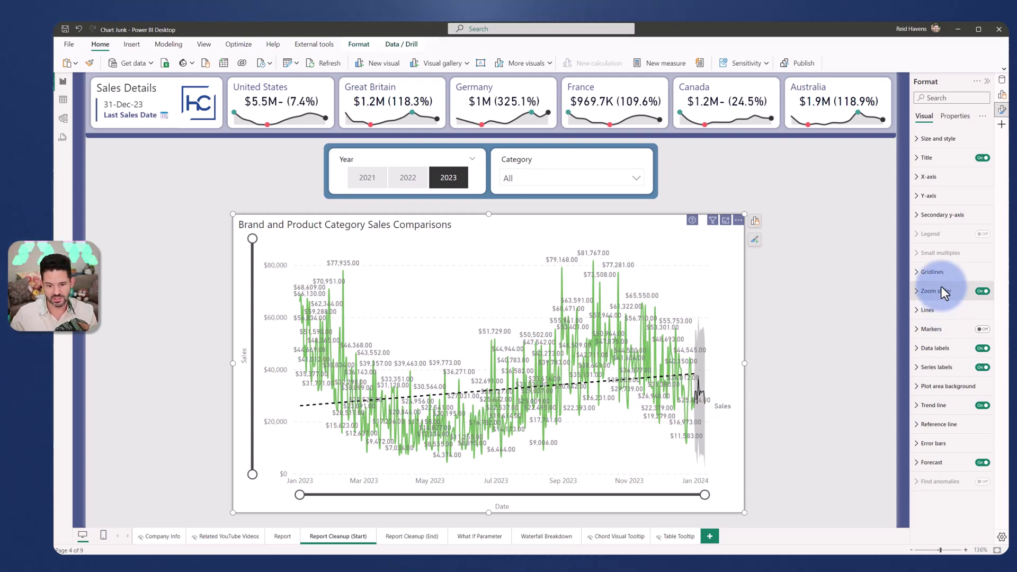
Step: Try zooming to Sep 2023 onward, then turn off the zoom sliders and Sales series label
left_click_drag(301, 497, 260, 486)
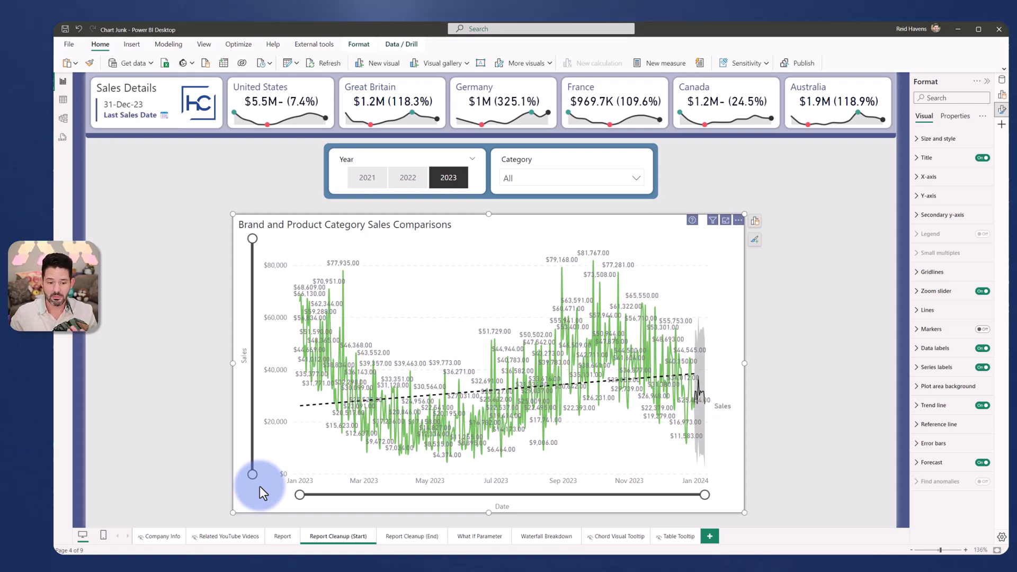
left_click(982, 291)
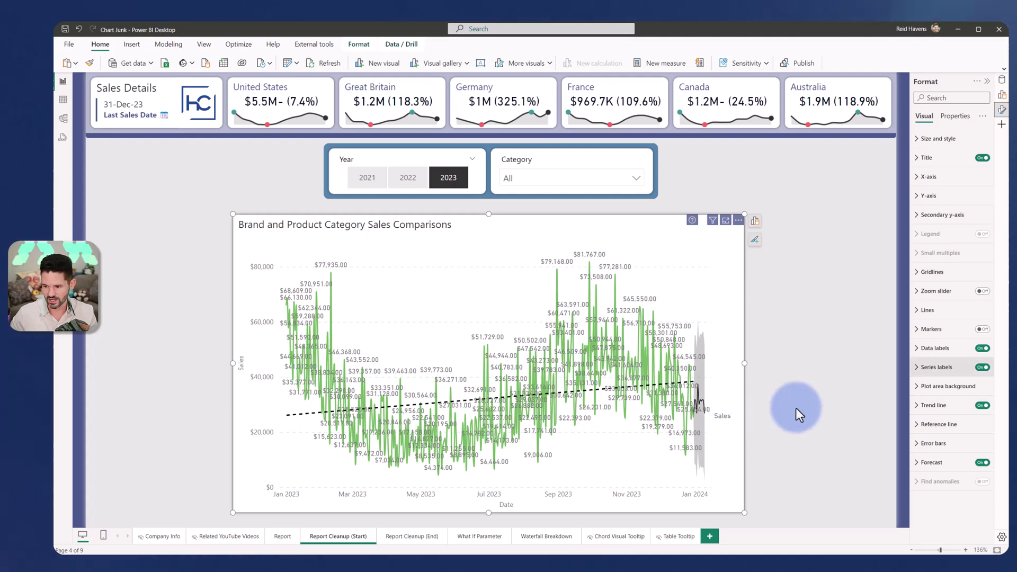
left_click(983, 367)
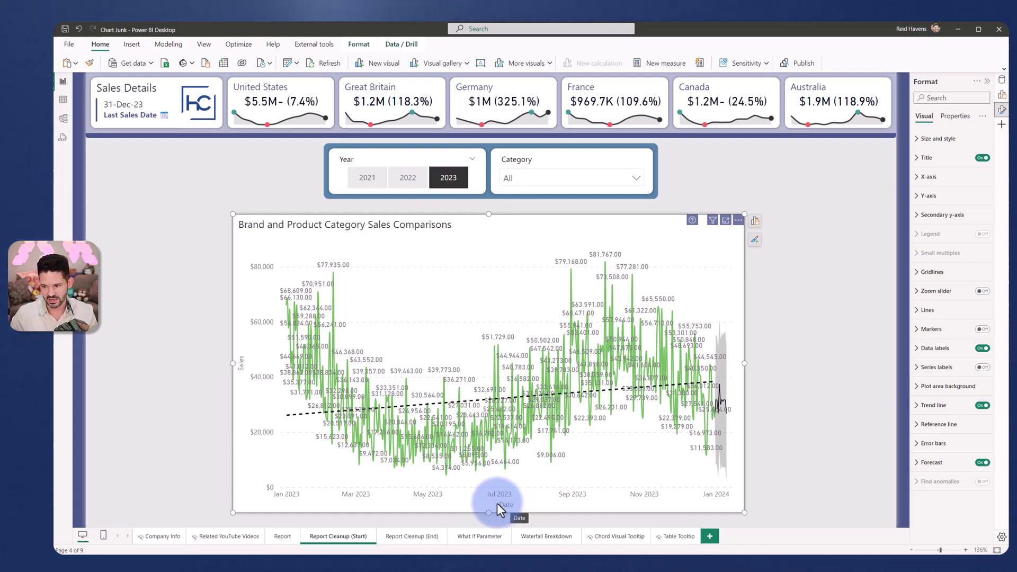
Step: Hide the Date title on the X-axis and the Sales title on the Y-axis
left_click(920, 180)
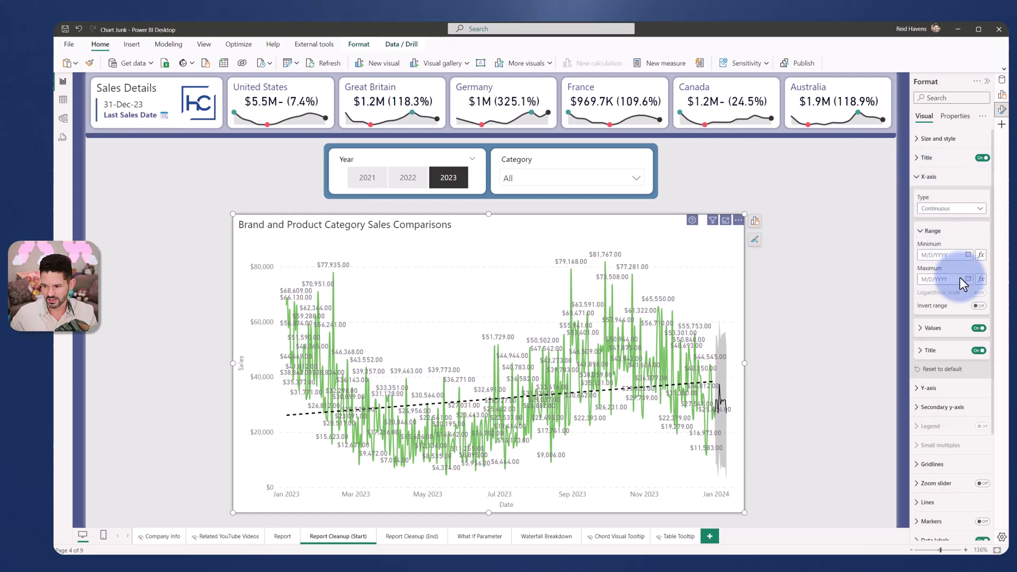
left_click(980, 350)
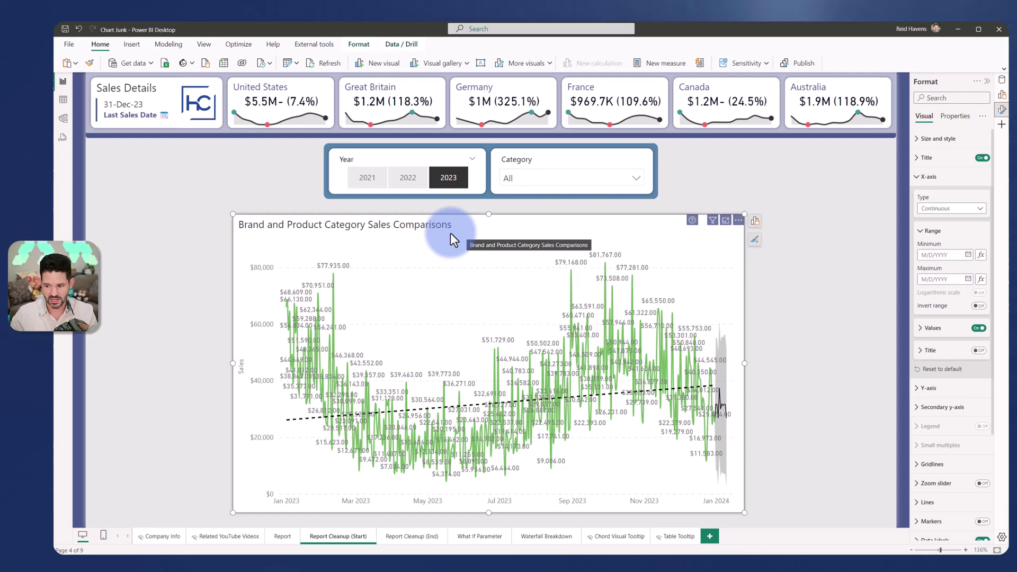
left_click(937, 178)
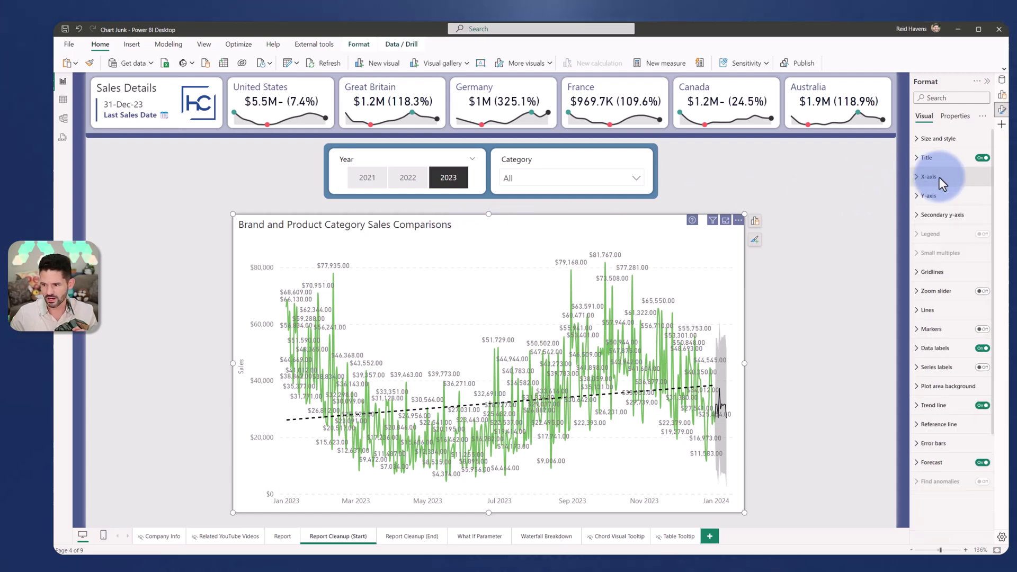
left_click(929, 196)
left_click(979, 338)
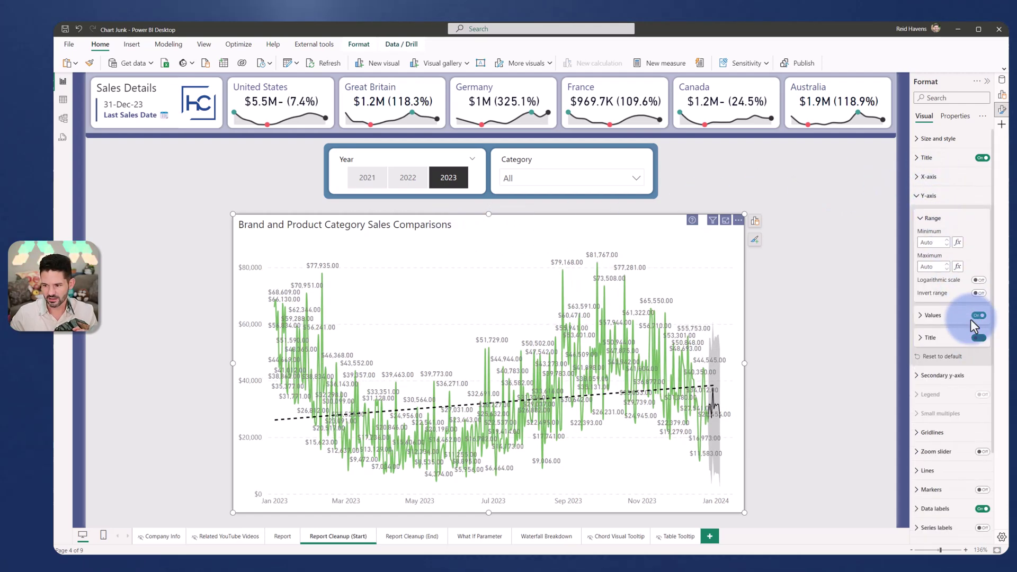
left_click(921, 196)
Step: Change the chart title to 'Sales by Date'
left_click(924, 159)
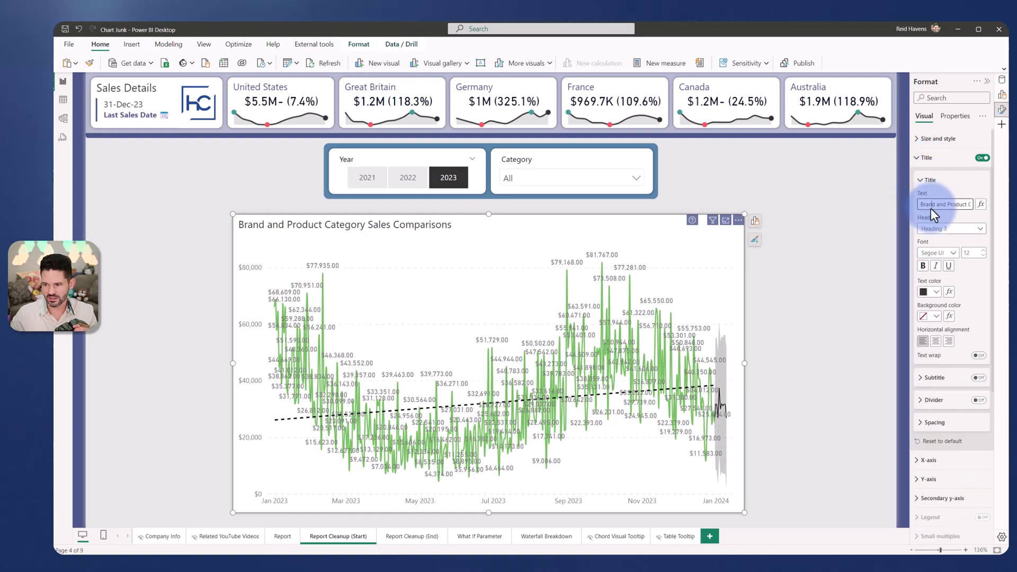
triple_click(930, 208)
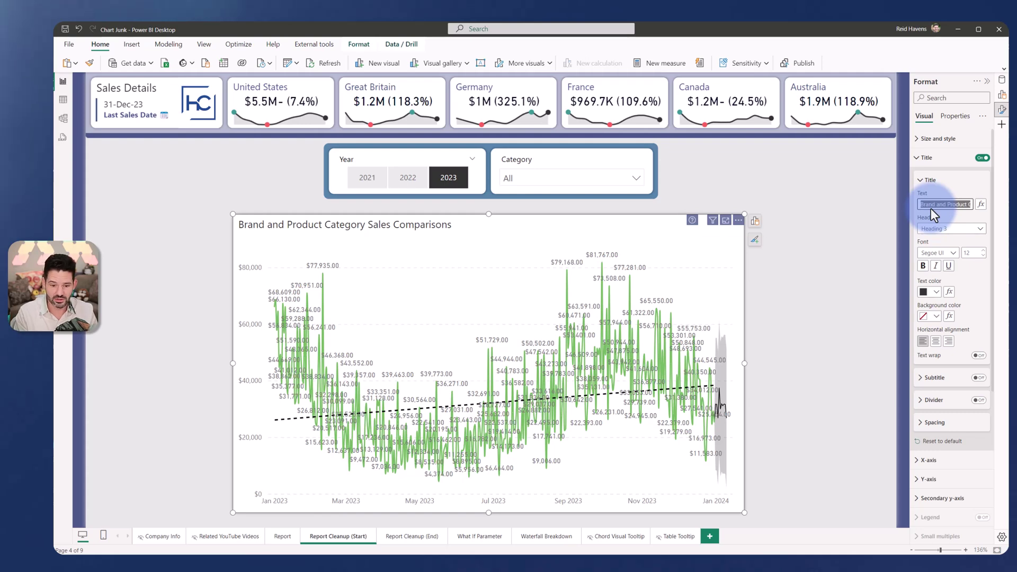
type("Sa")
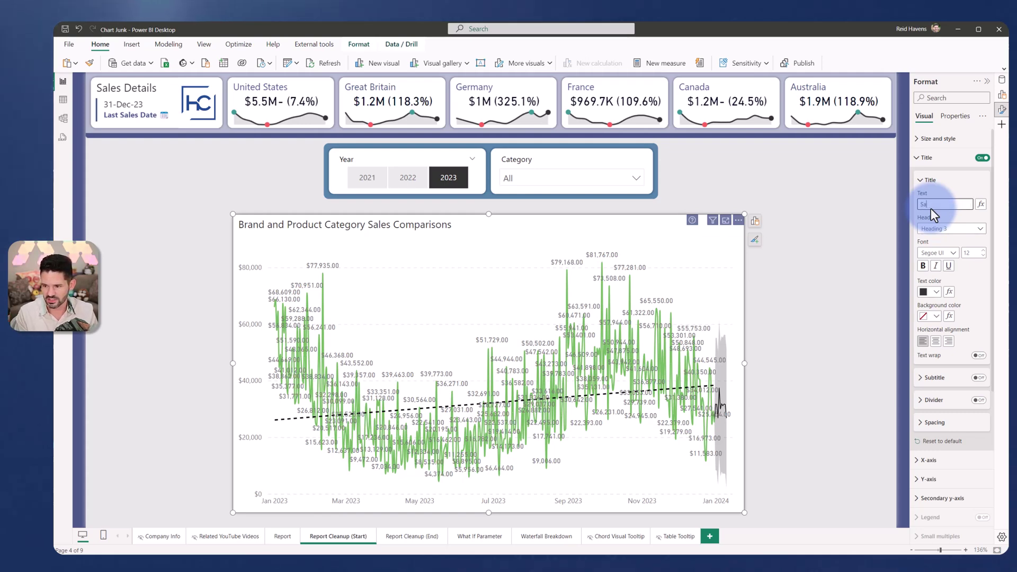
type("les by Date")
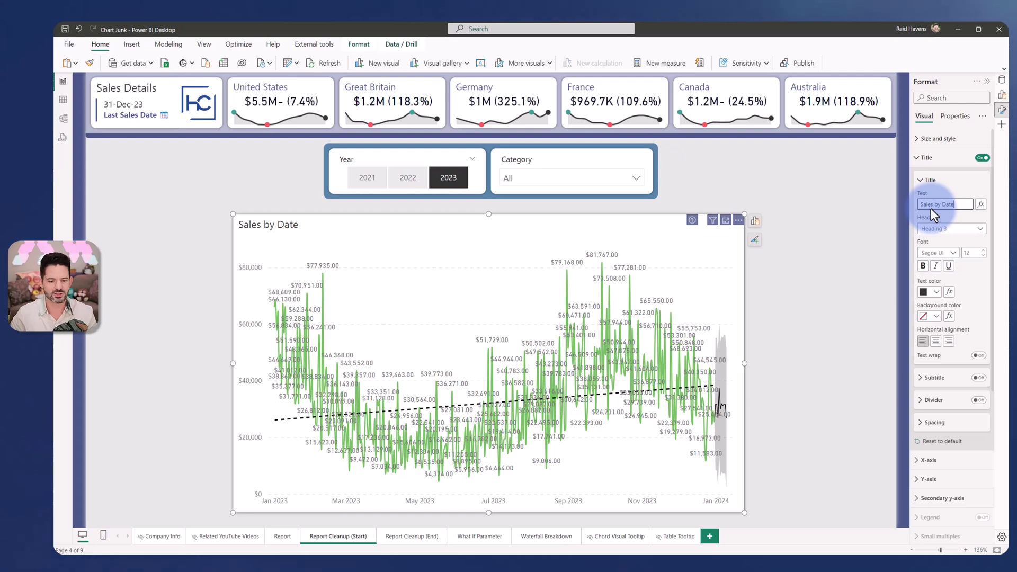
Step: Set the data label density to 50 %, after trying 70 %
left_click(926, 160)
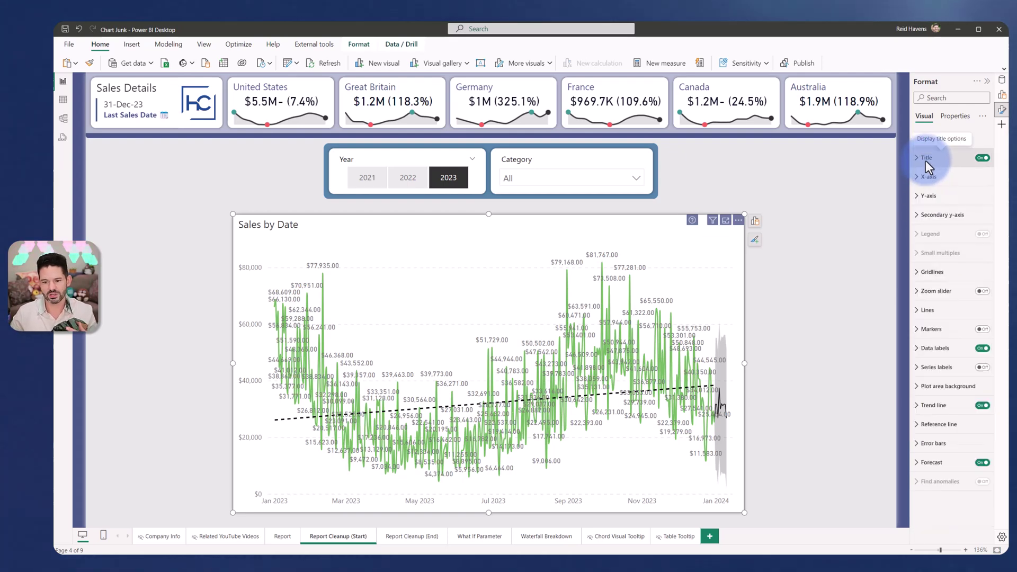
left_click(948, 349)
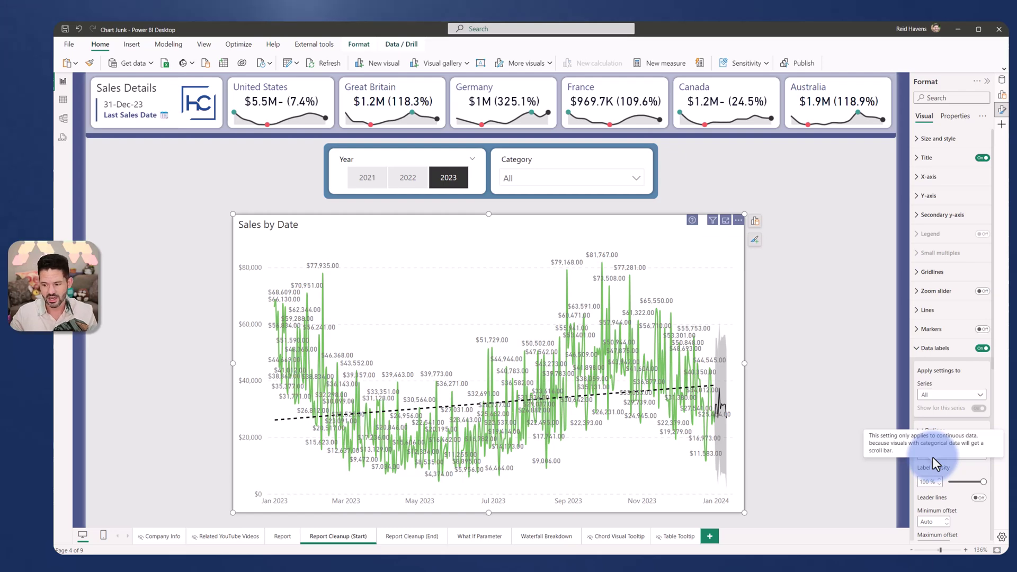
double_click(924, 482)
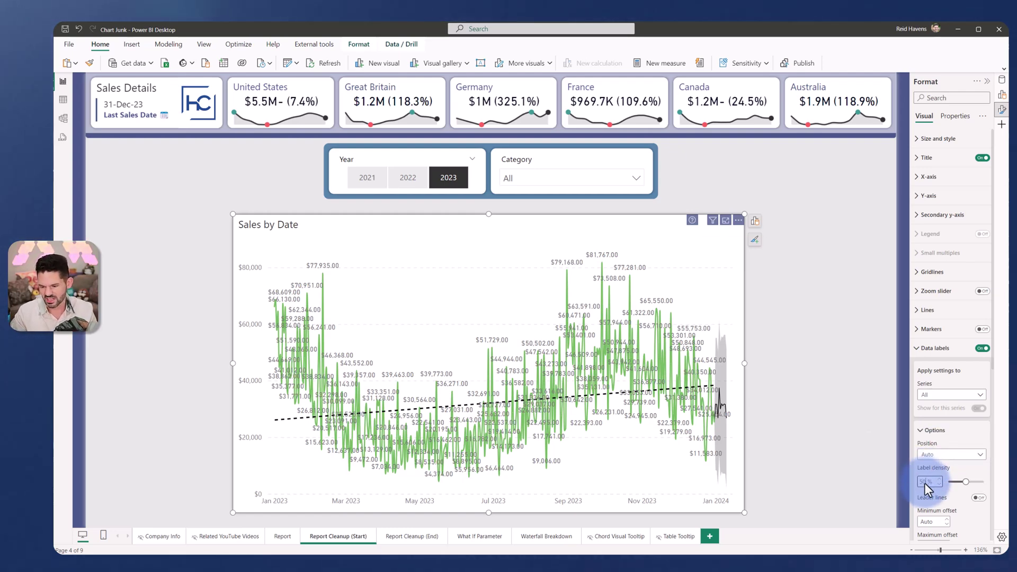
key("Return")
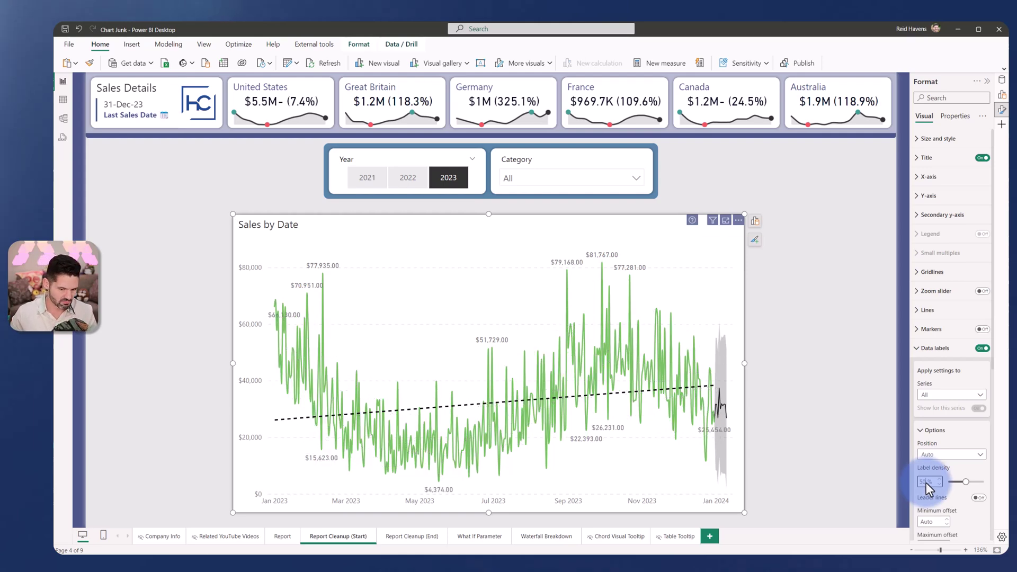
type("70")
key("Return")
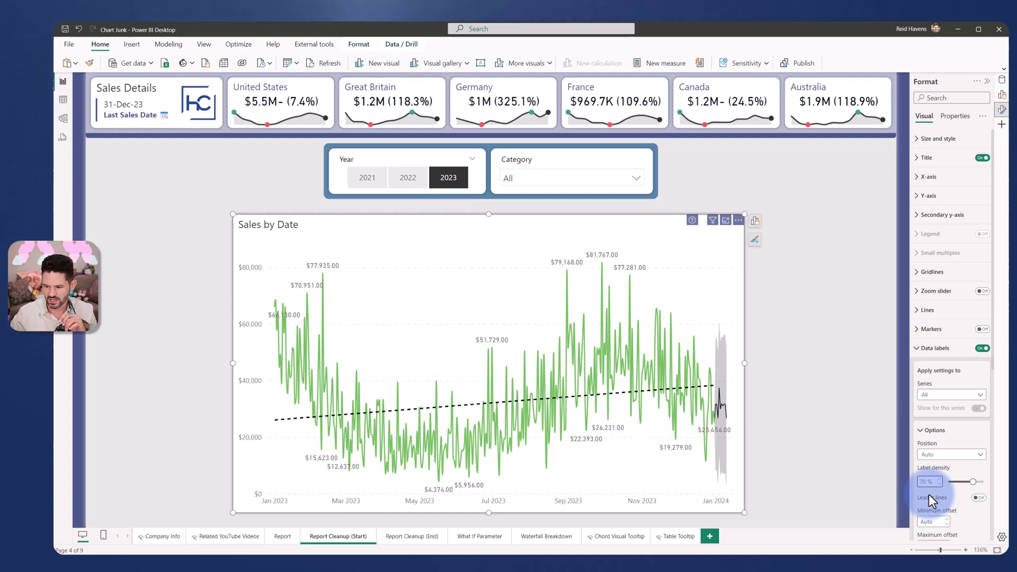
type("50")
key("Return")
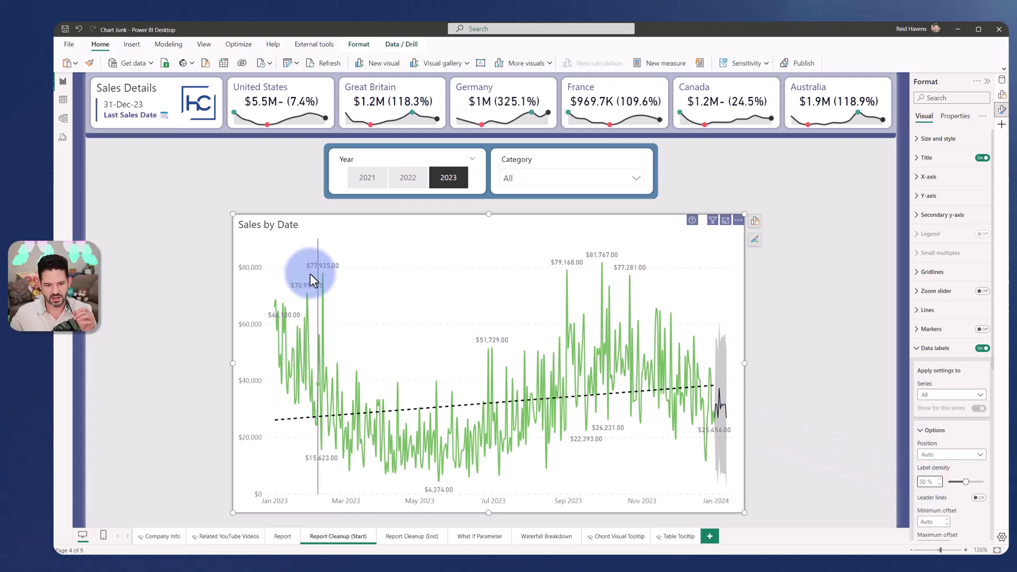
mouse_move(310, 274)
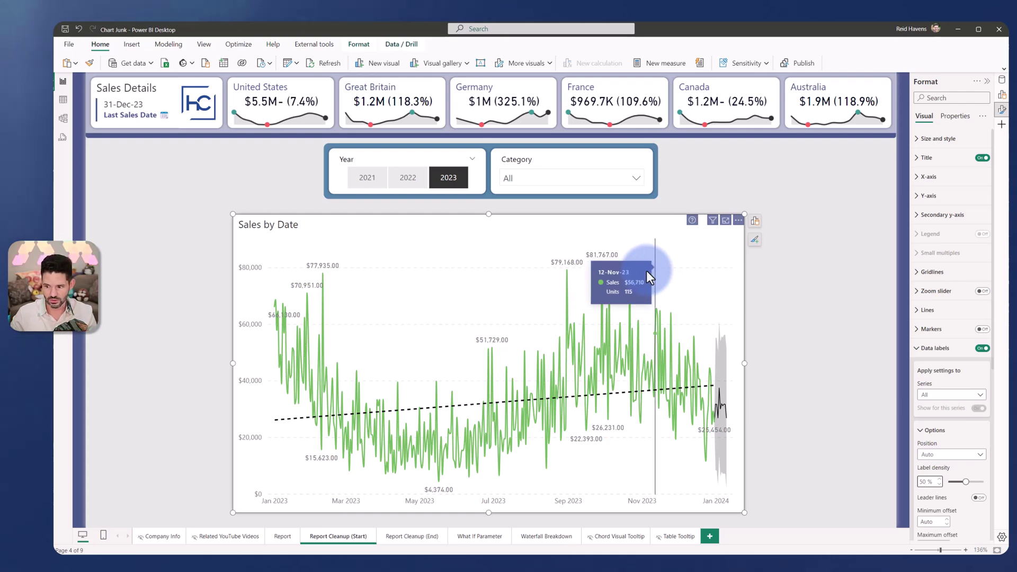
Step: Change the data label value decimal places from 2 to 0
left_click(927, 352)
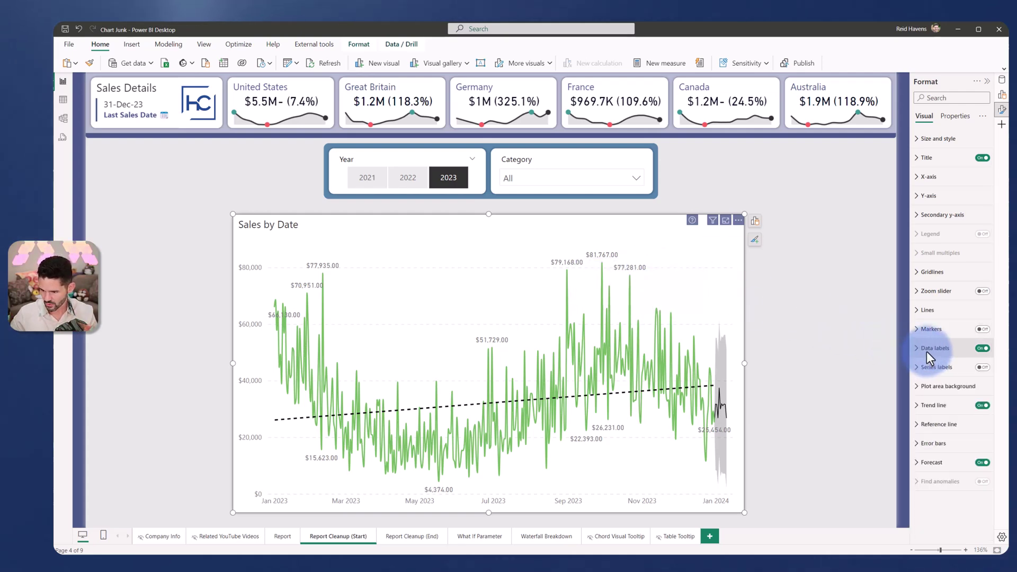
left_click(927, 352)
scroll(930, 357, "down", 5)
left_click(930, 357)
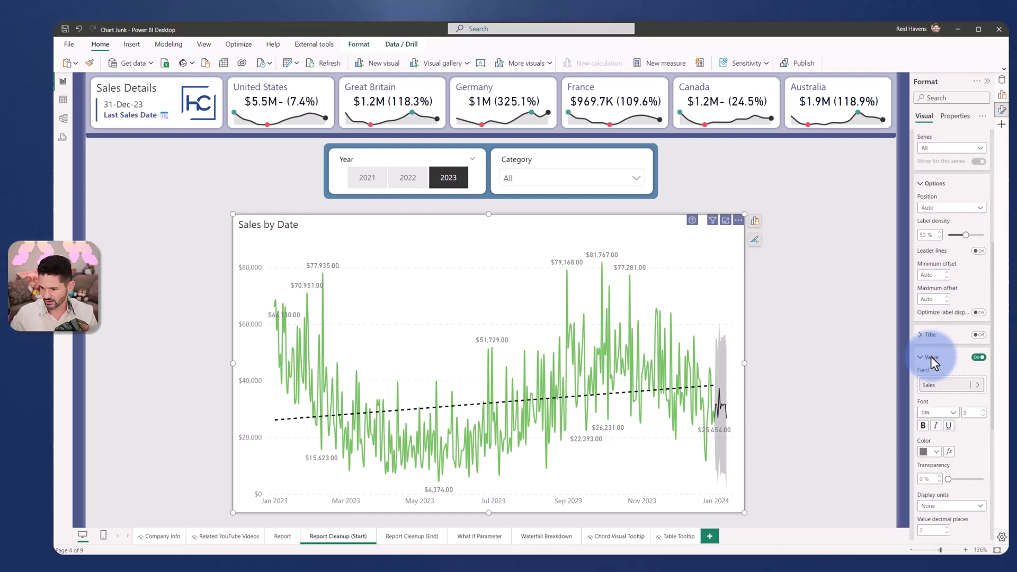
scroll(928, 431, "down", 2)
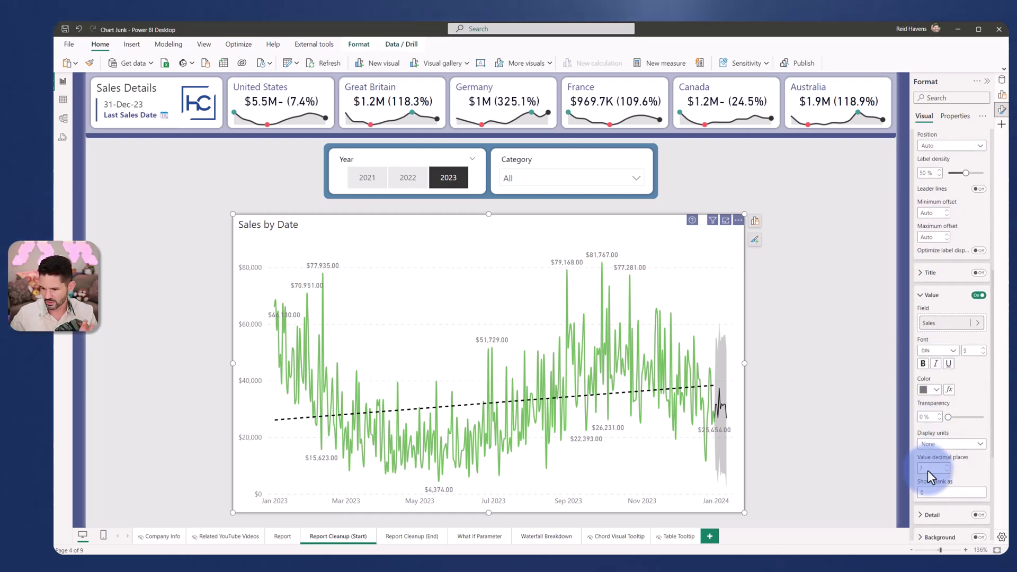
left_click_drag(926, 469, 897, 471)
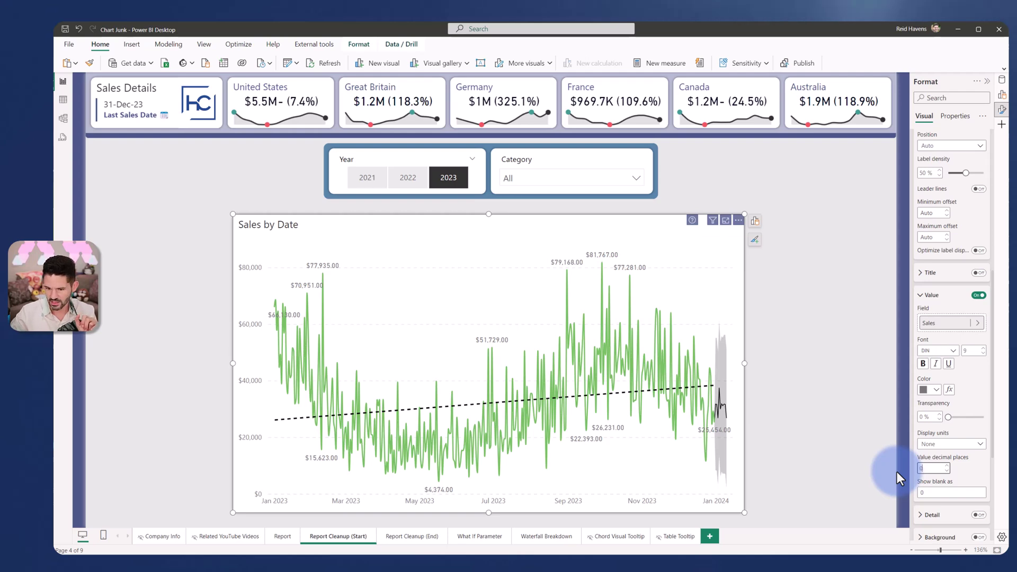
type("0")
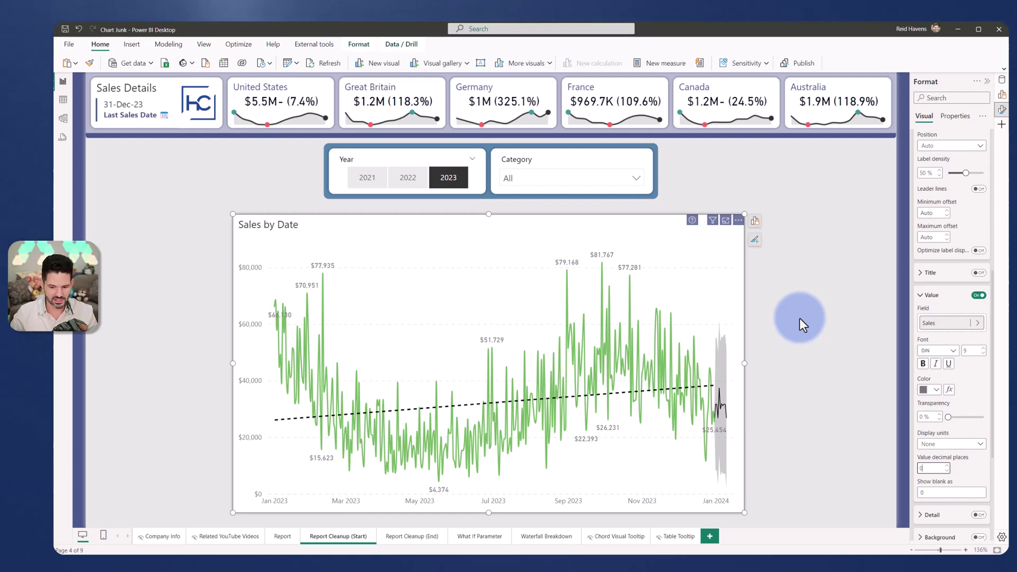
left_click(282, 536)
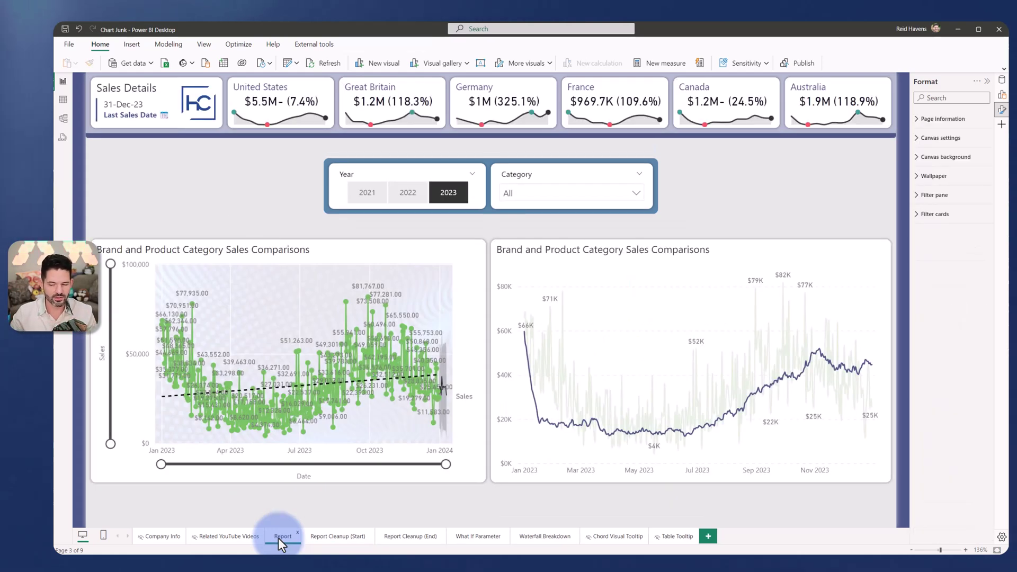
left_click(320, 537)
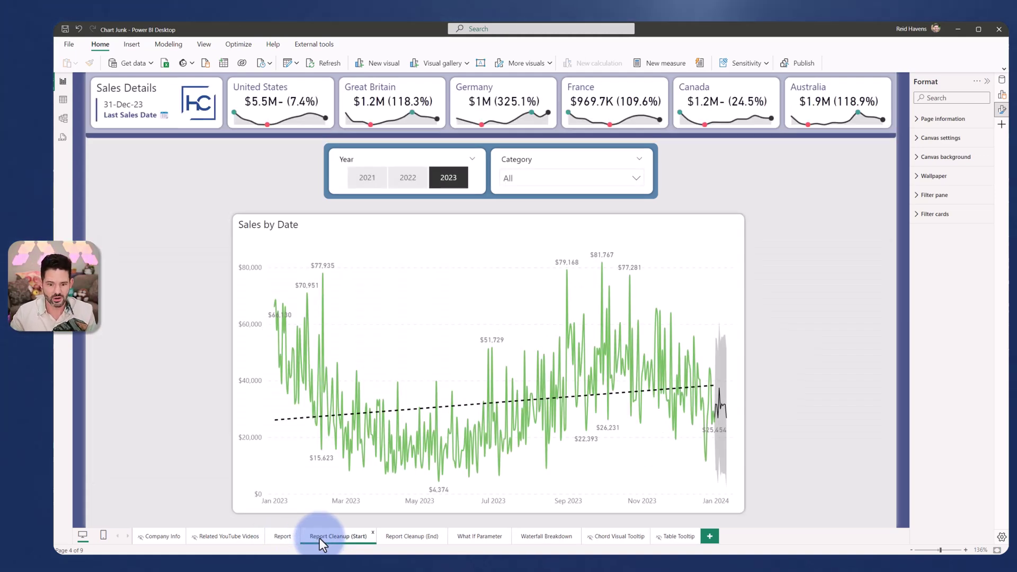
Step: Turn off the chart's dashed trend line and its forecast
left_click(378, 223)
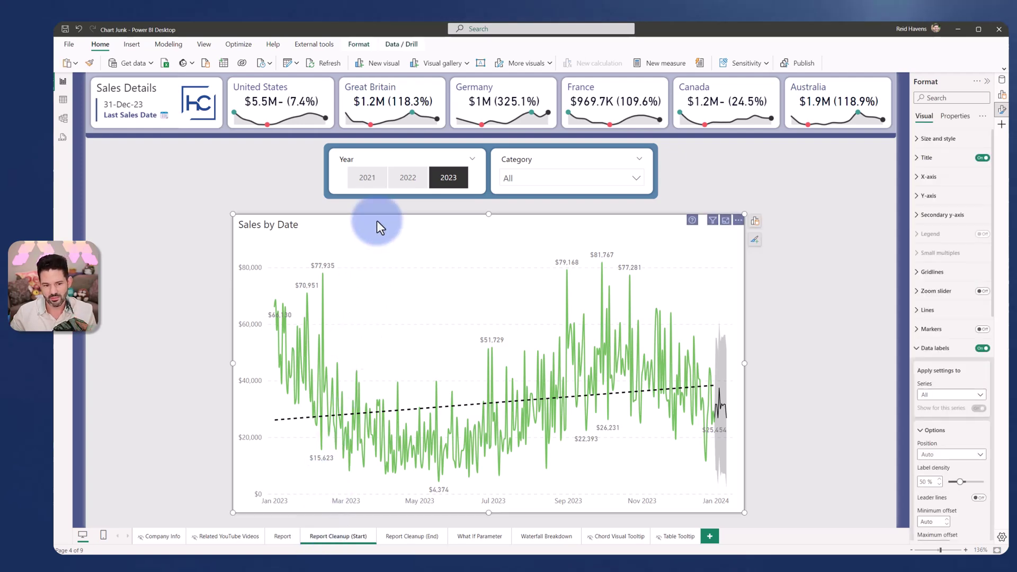
left_click(915, 348)
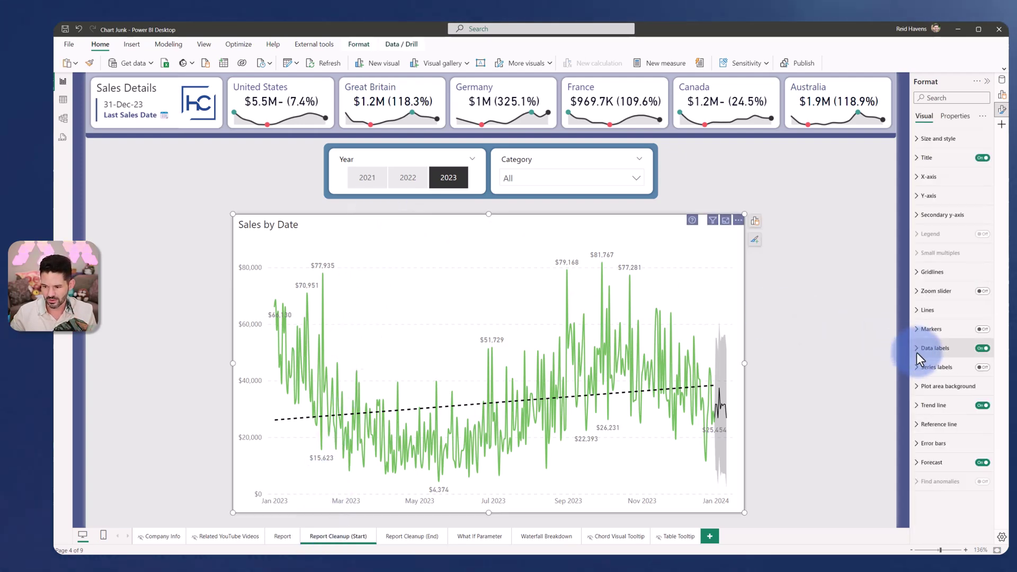
left_click(981, 405)
left_click(983, 463)
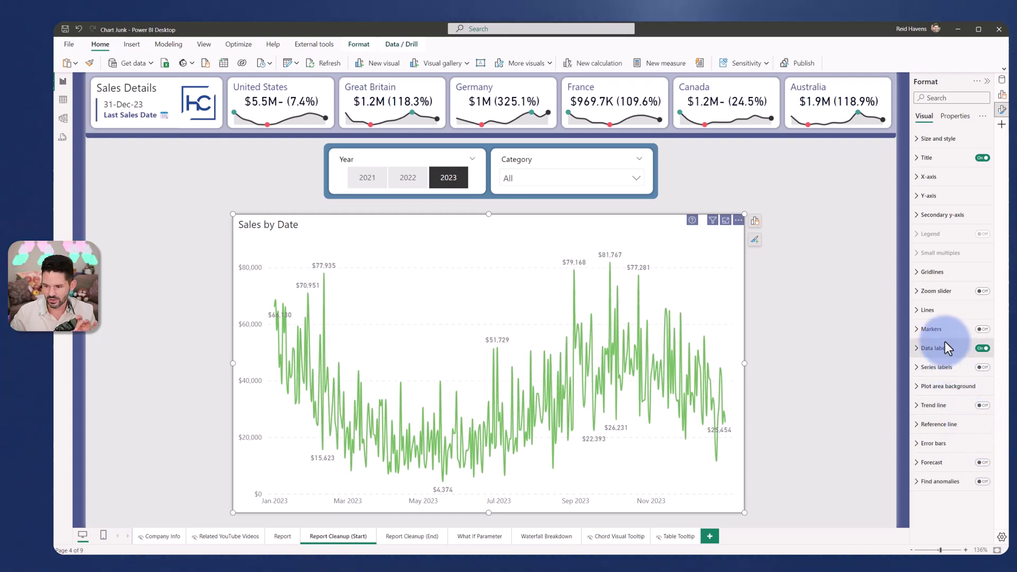
Step: Recolour the daily Sales line pale green
left_click(935, 311)
scroll(931, 339, "down", 2)
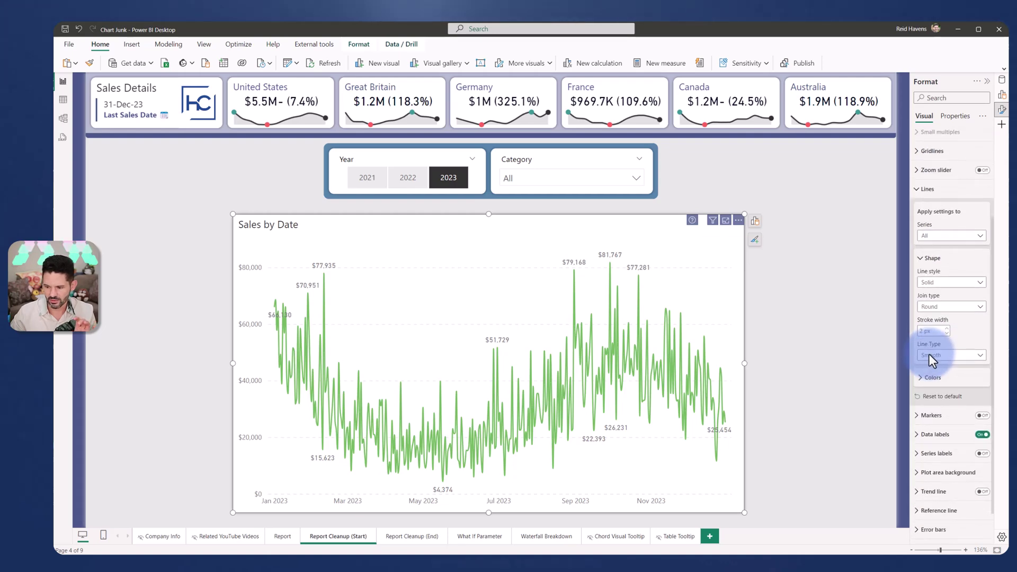
left_click(929, 377)
left_click(929, 397)
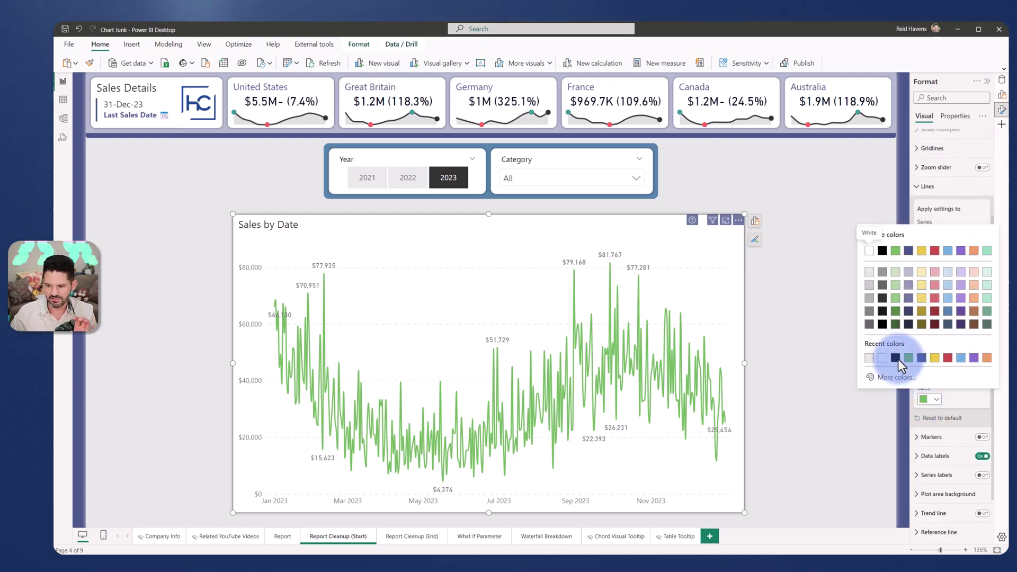
left_click(895, 272)
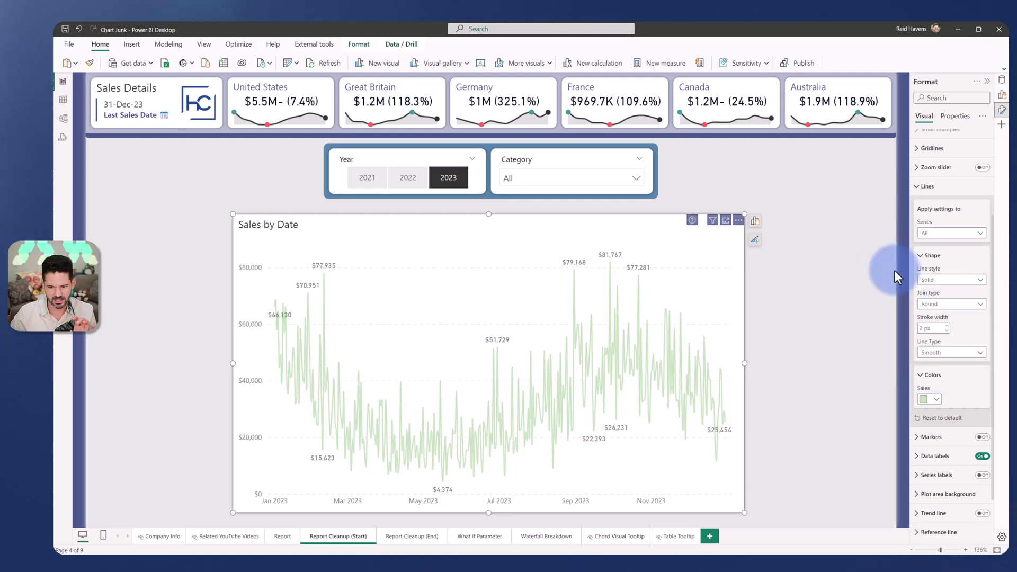
left_click(924, 189)
Step: Add the Sales Rolling Avg measure from Metrics > Base to the Sales by Date chart's Y-axis
left_click(1002, 94)
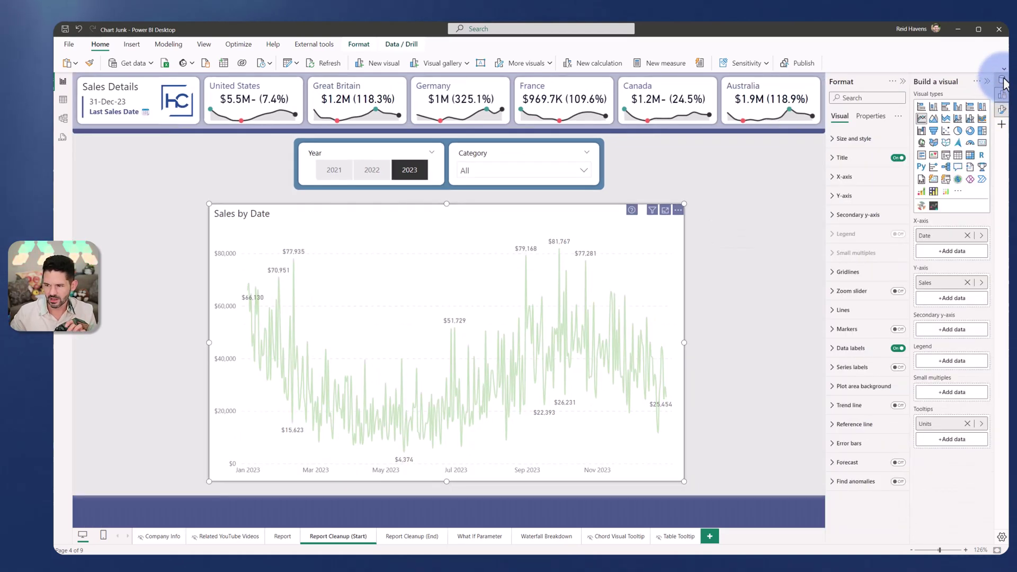
left_click(1001, 80)
left_click(924, 128)
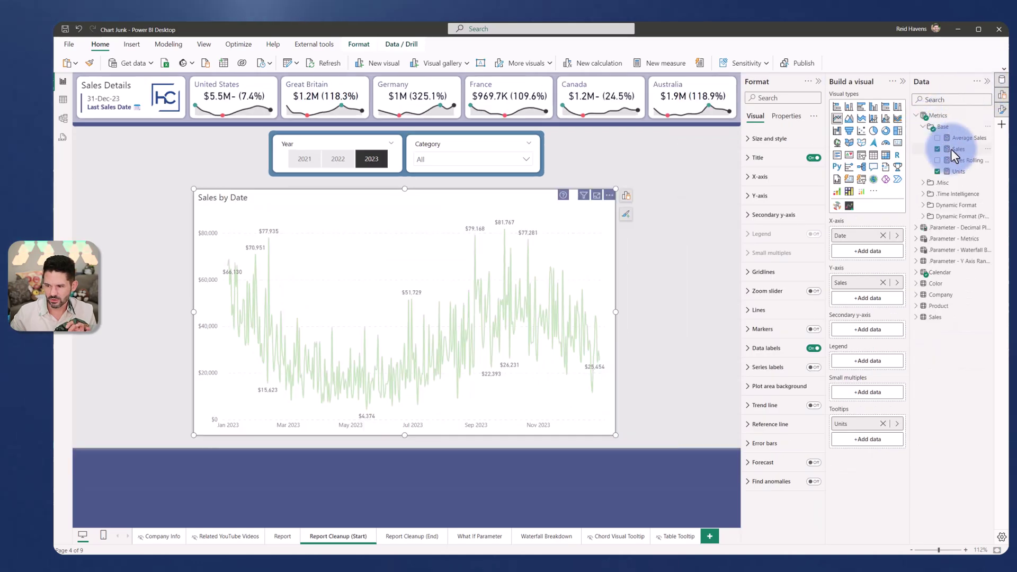
left_click_drag(964, 160, 874, 297)
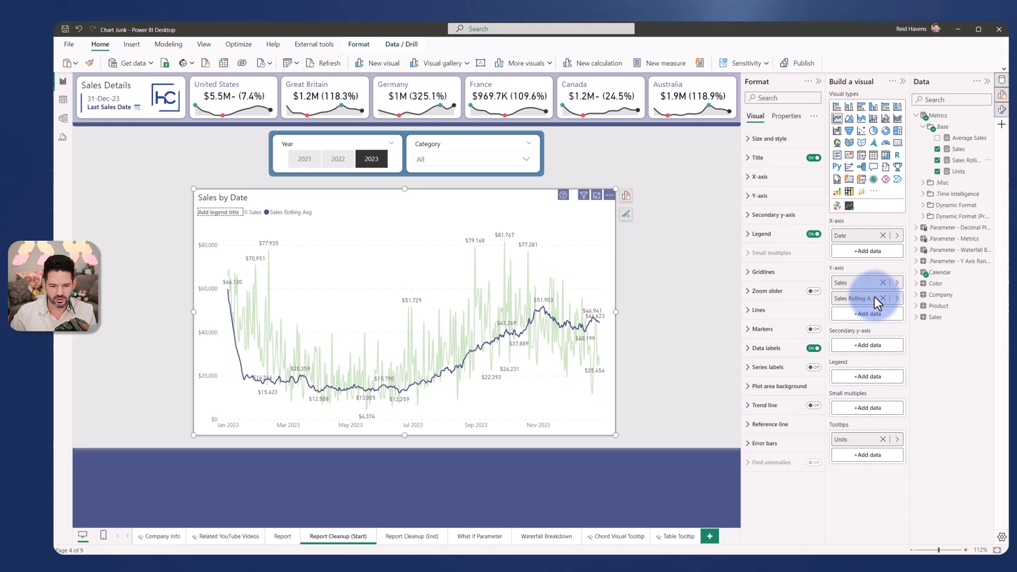
left_click(987, 82)
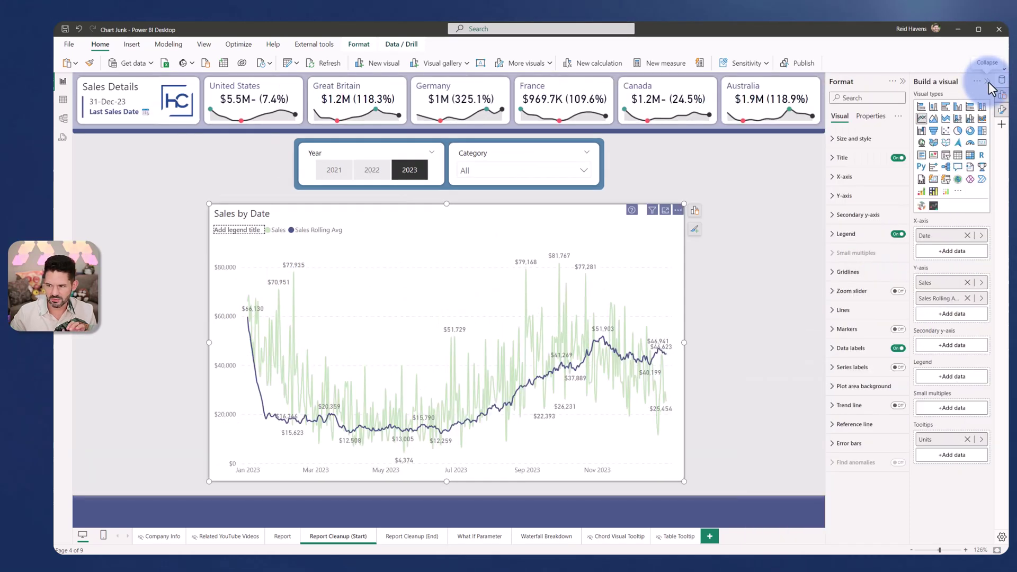
left_click(988, 81)
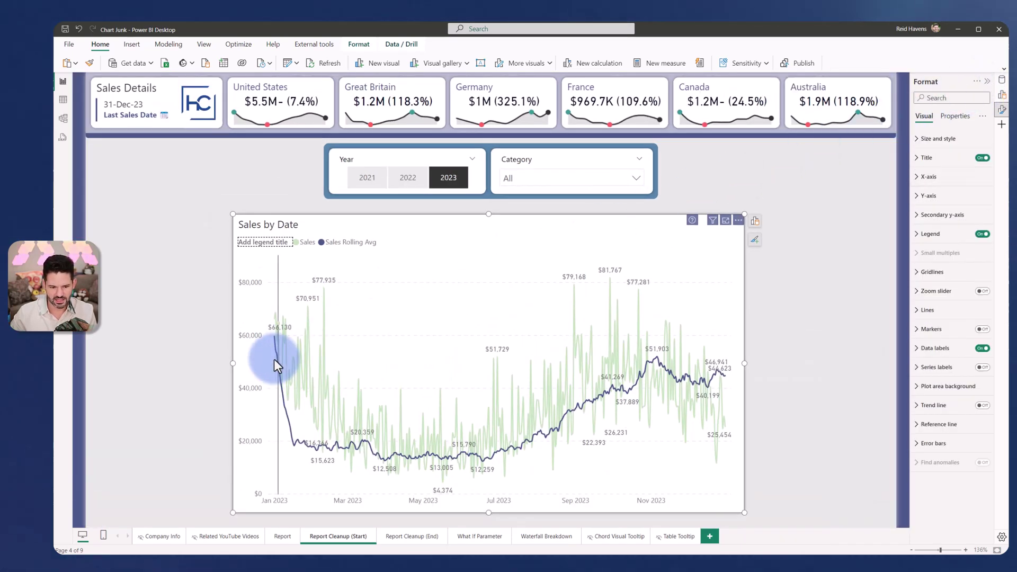
mouse_move(310, 450)
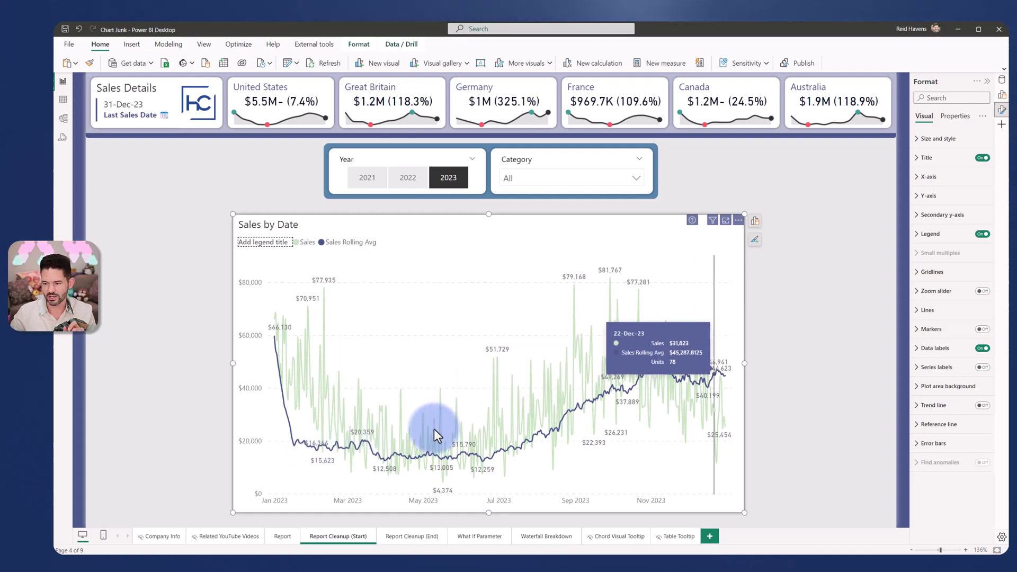
Step: Turn off data labels for the Sales Rolling Avg series only, keeping daily Sales labels
left_click(933, 348)
left_click(945, 394)
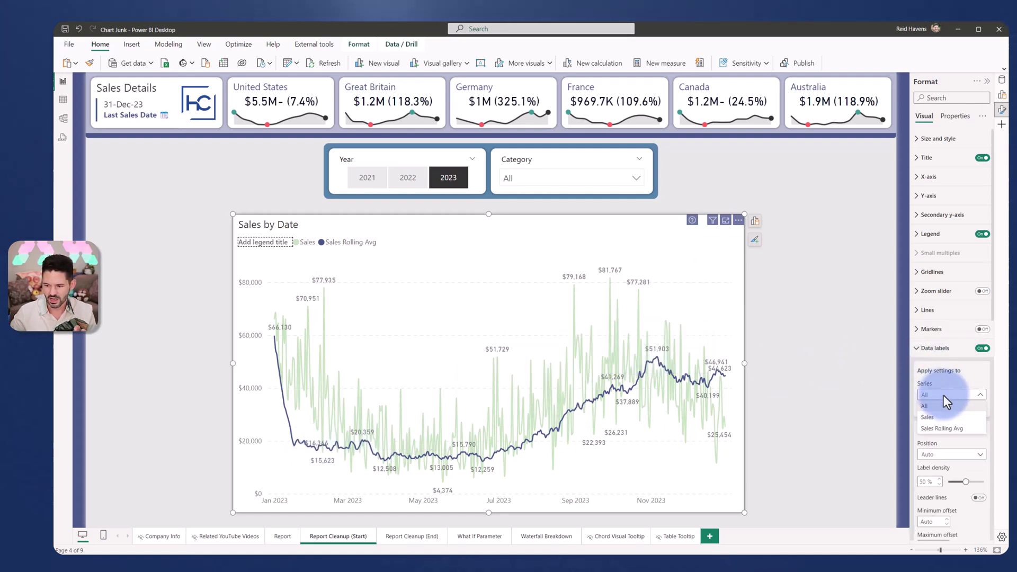
left_click(937, 428)
left_click(978, 407)
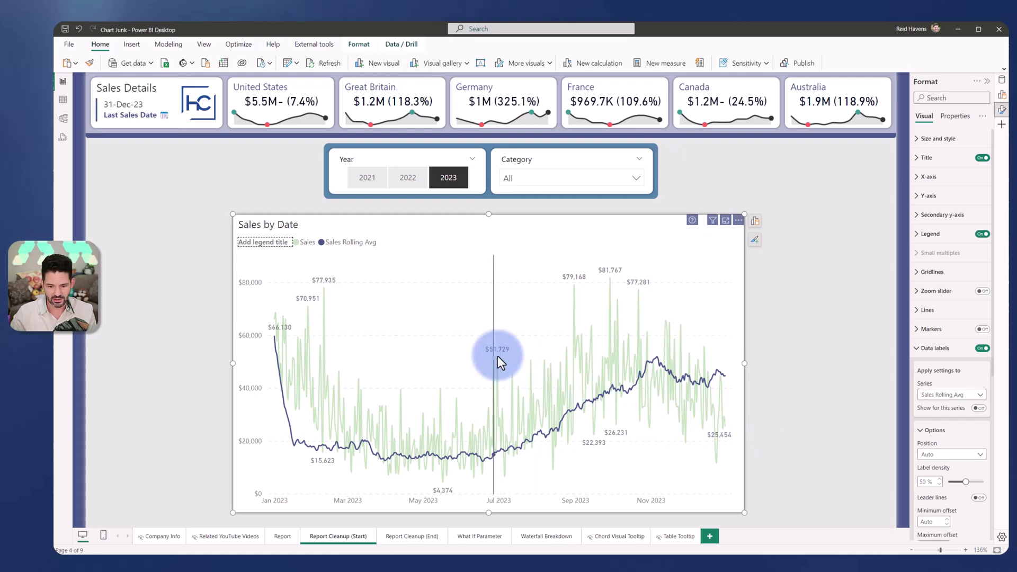
mouse_move(497, 357)
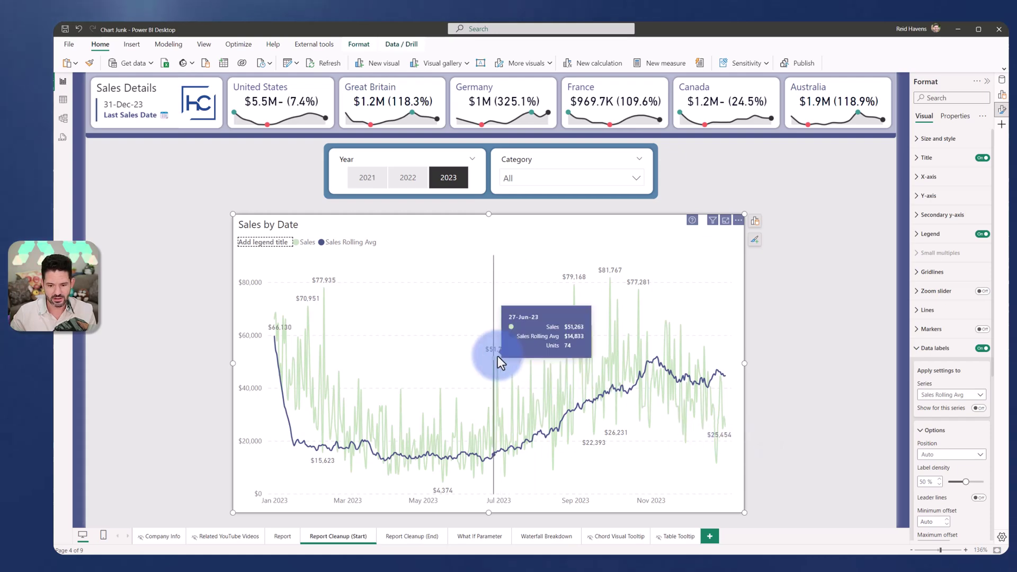
Step: Deselect the chart and switch to the Report page to compare with the original
left_click(843, 310)
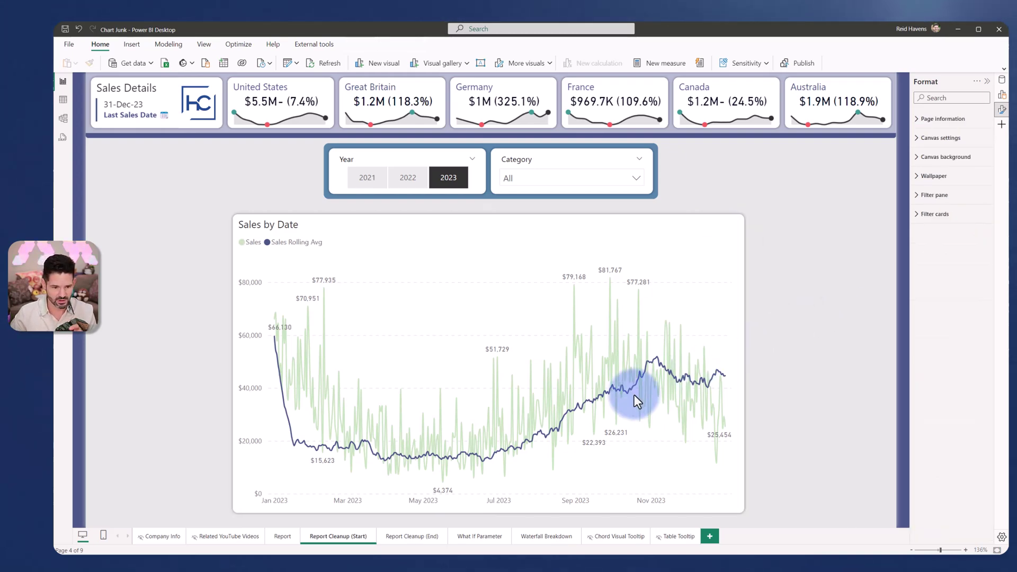
left_click(282, 536)
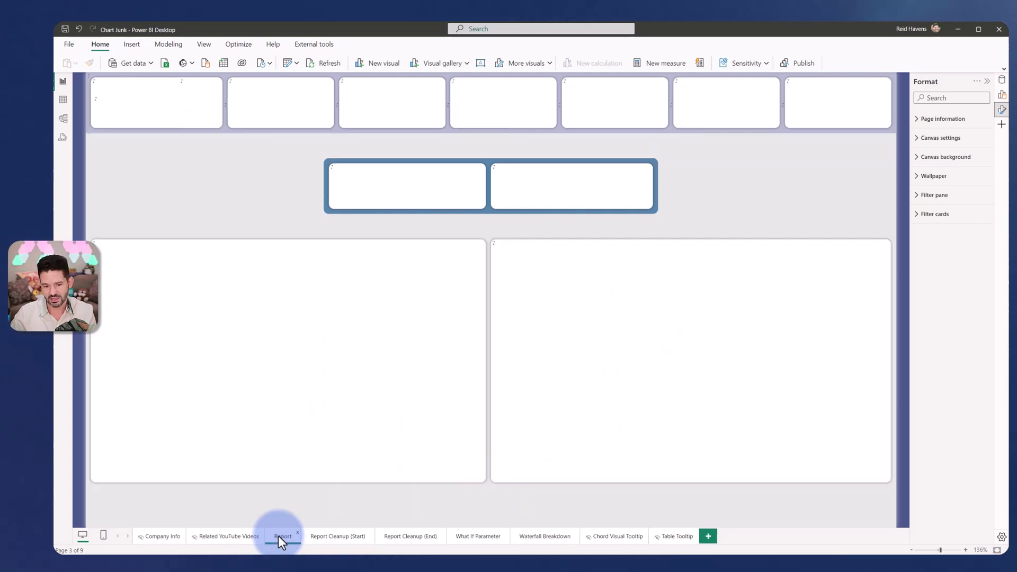